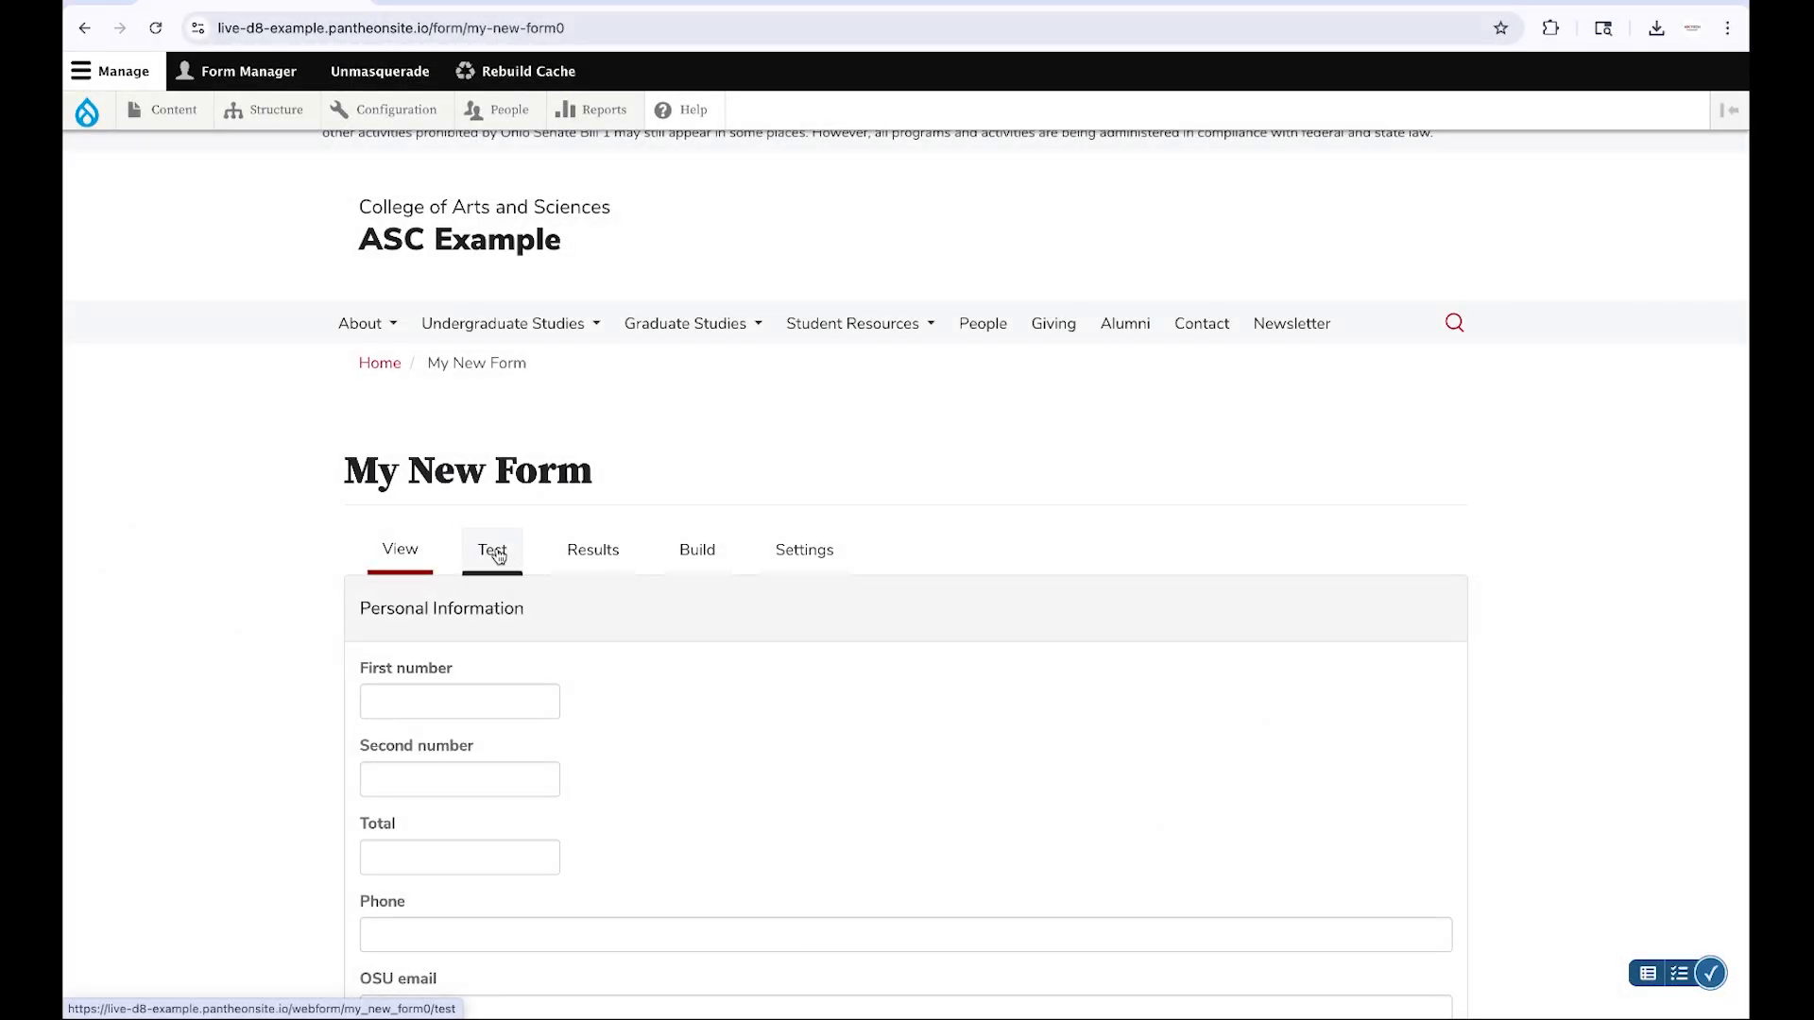
Submit a test entry of My New Form using the prepopulated test data
left_click(496, 553)
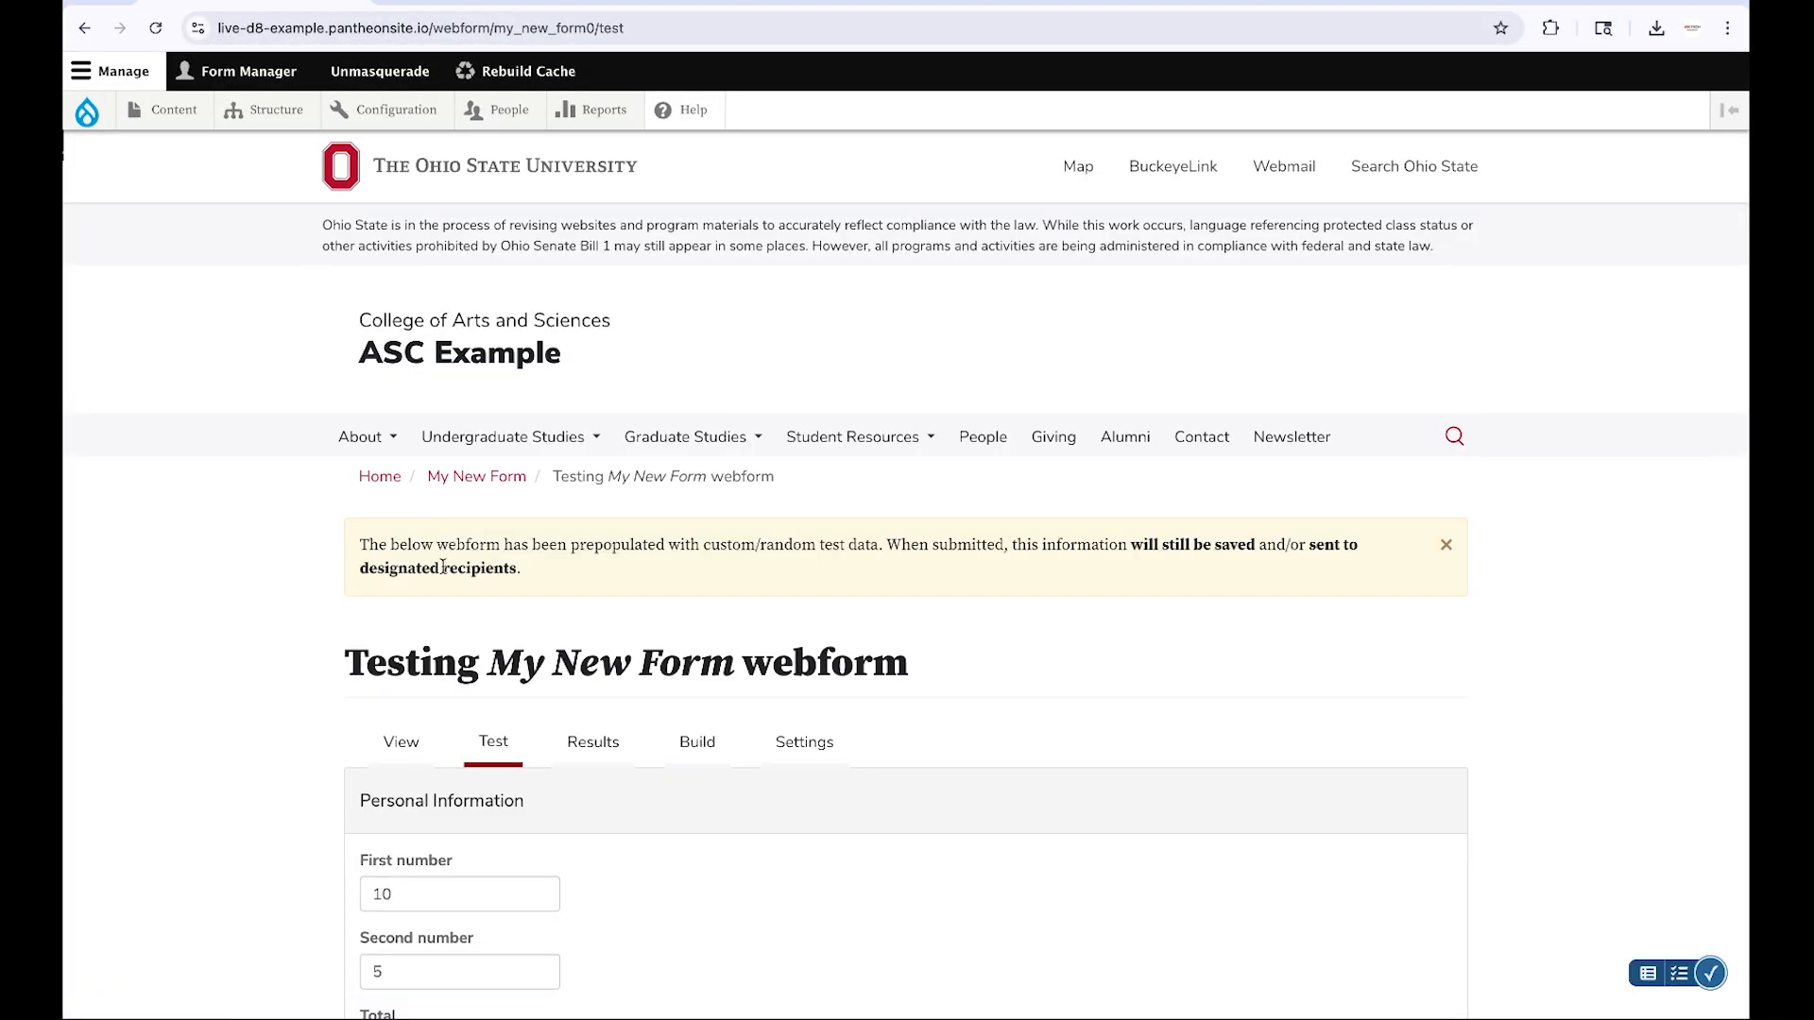
scroll(282, 618, "down", 5)
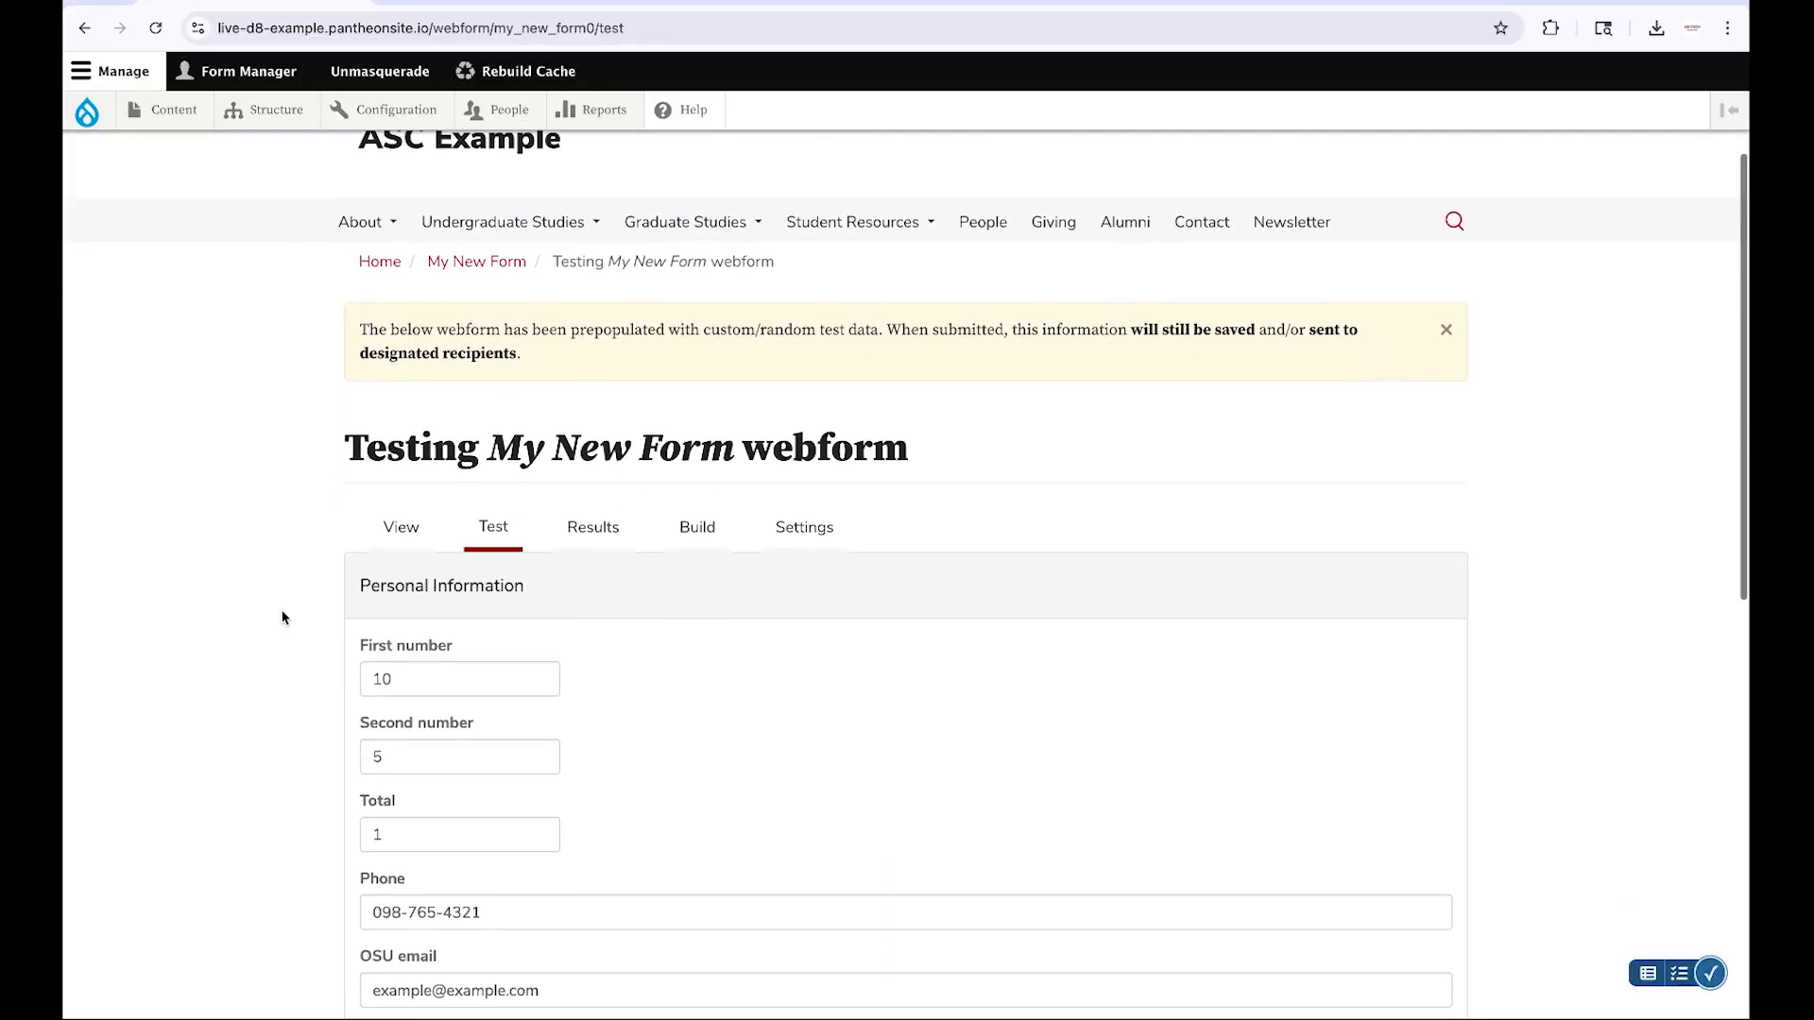
scroll(281, 618, "down", 3)
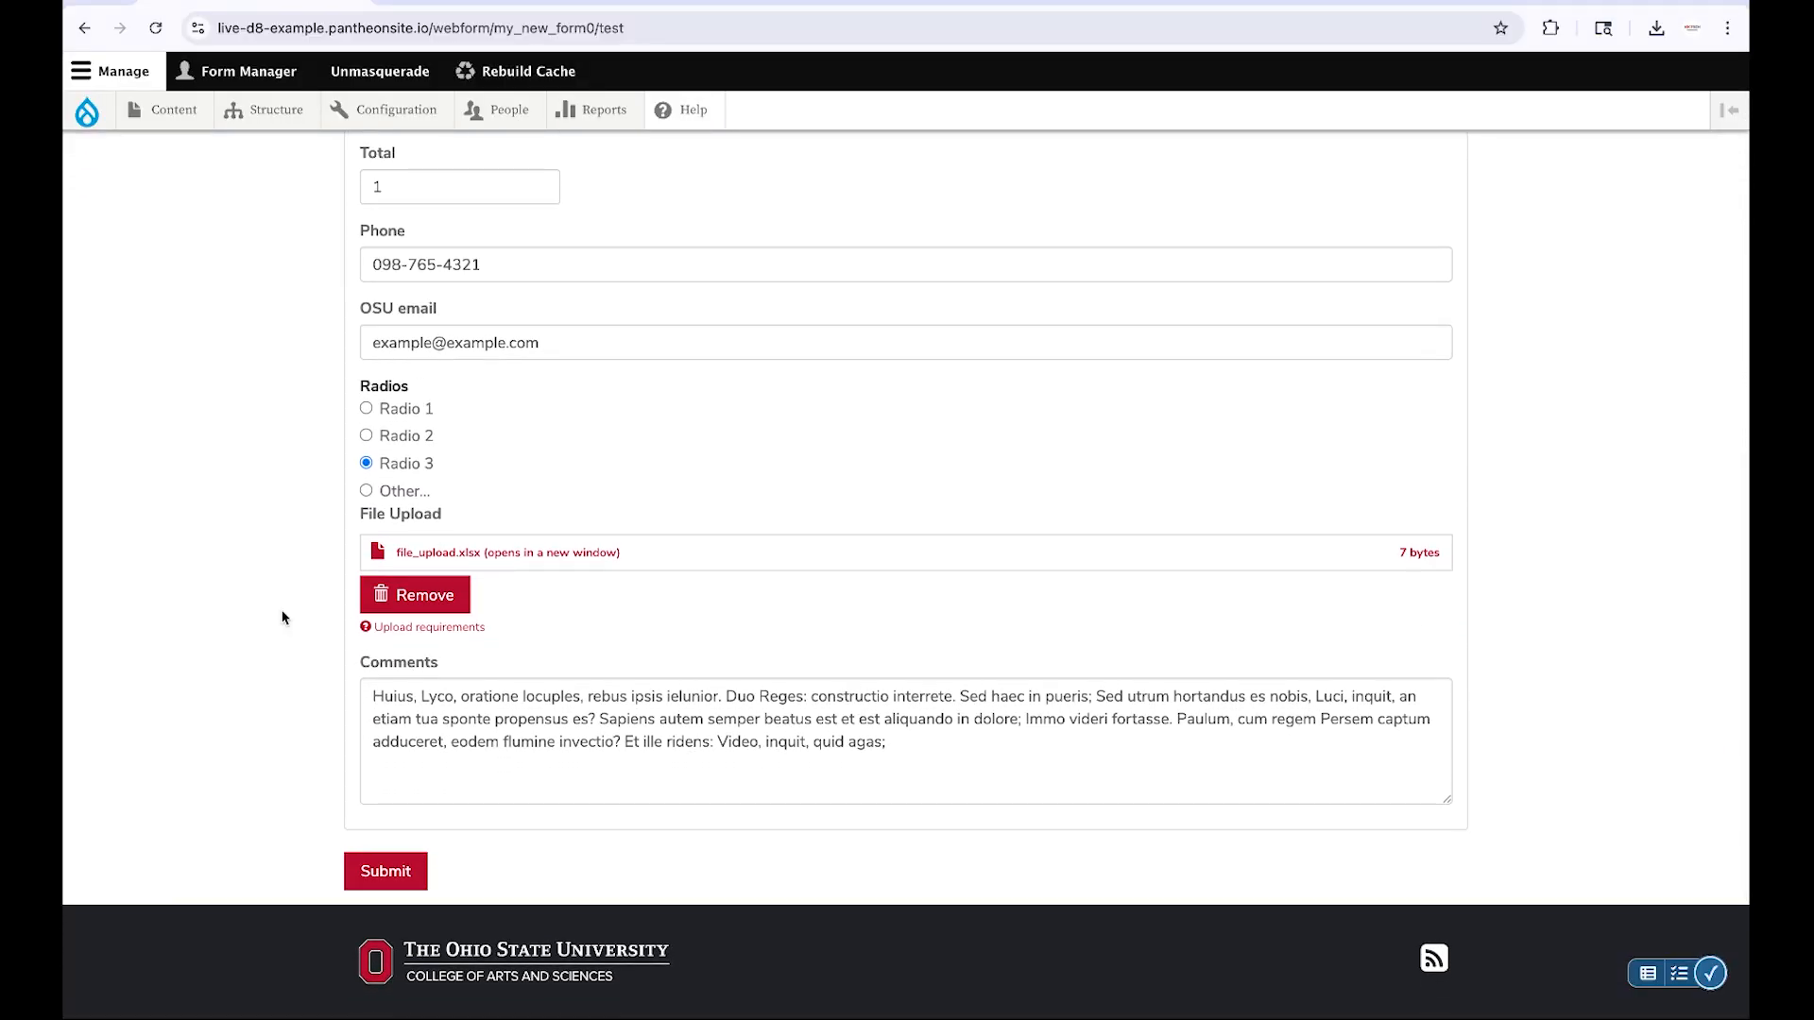
left_click(387, 881)
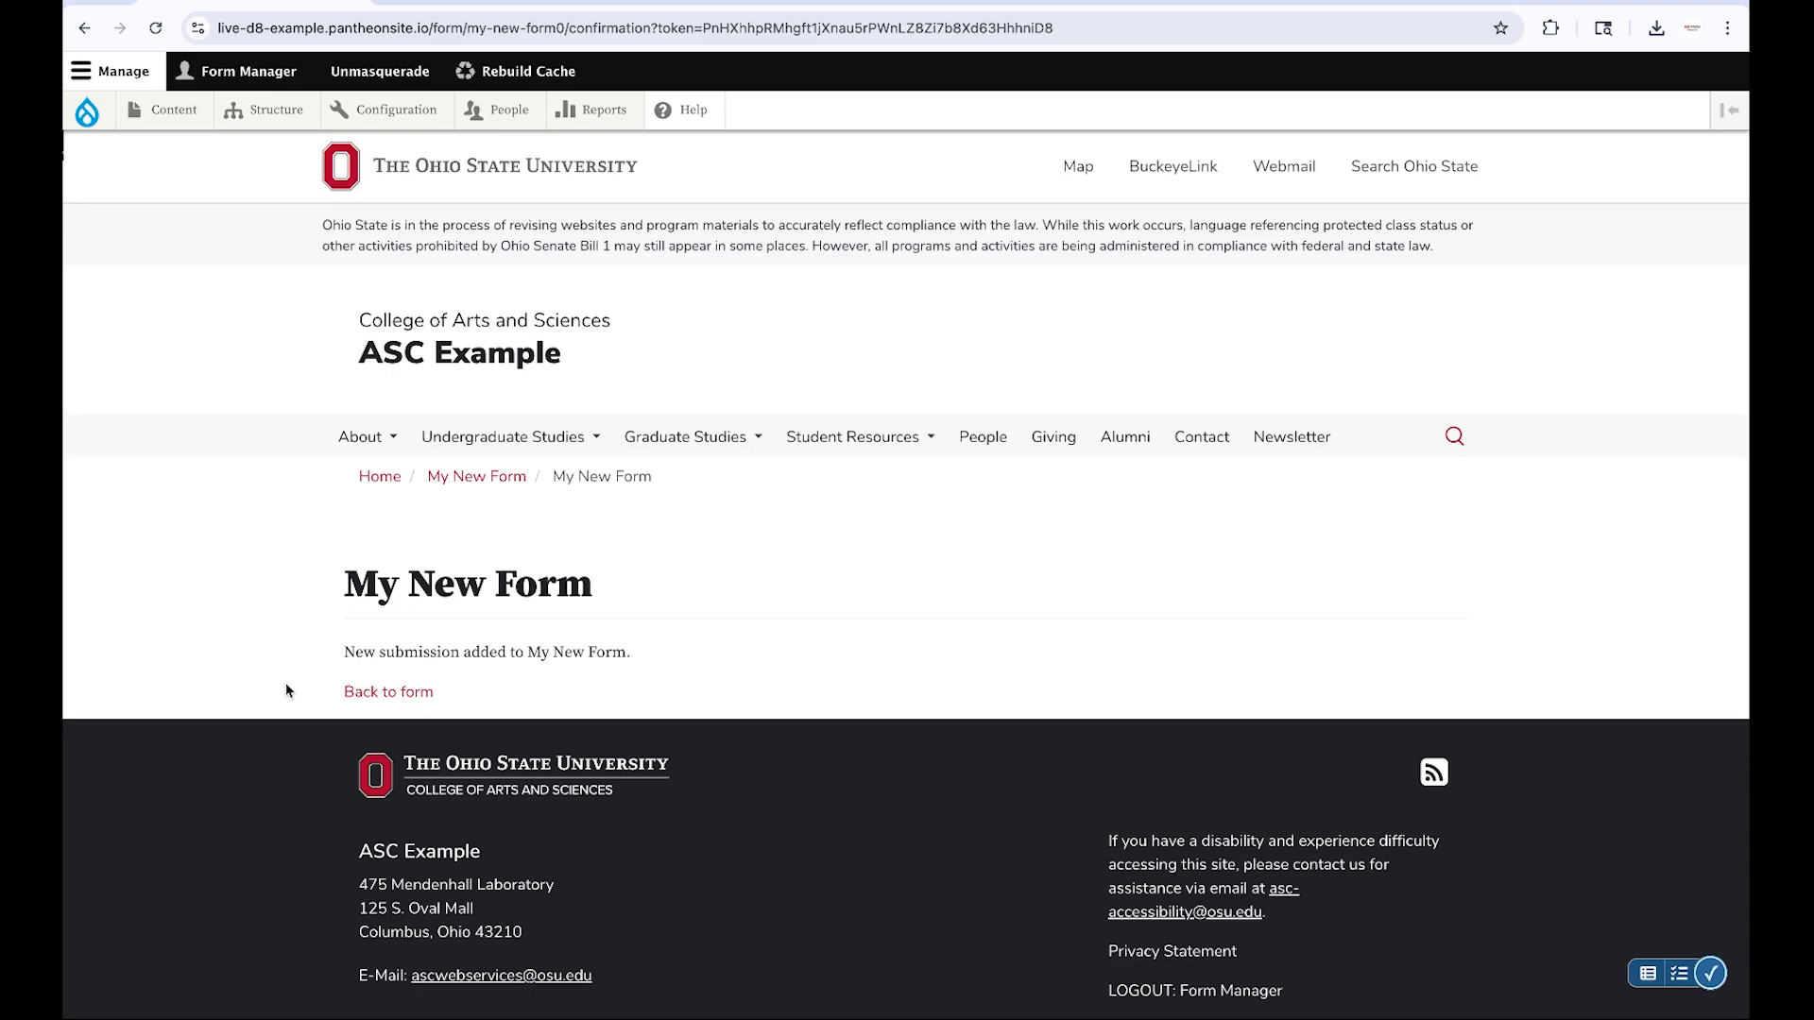
Return to the form and open its submission results list
left_click(387, 696)
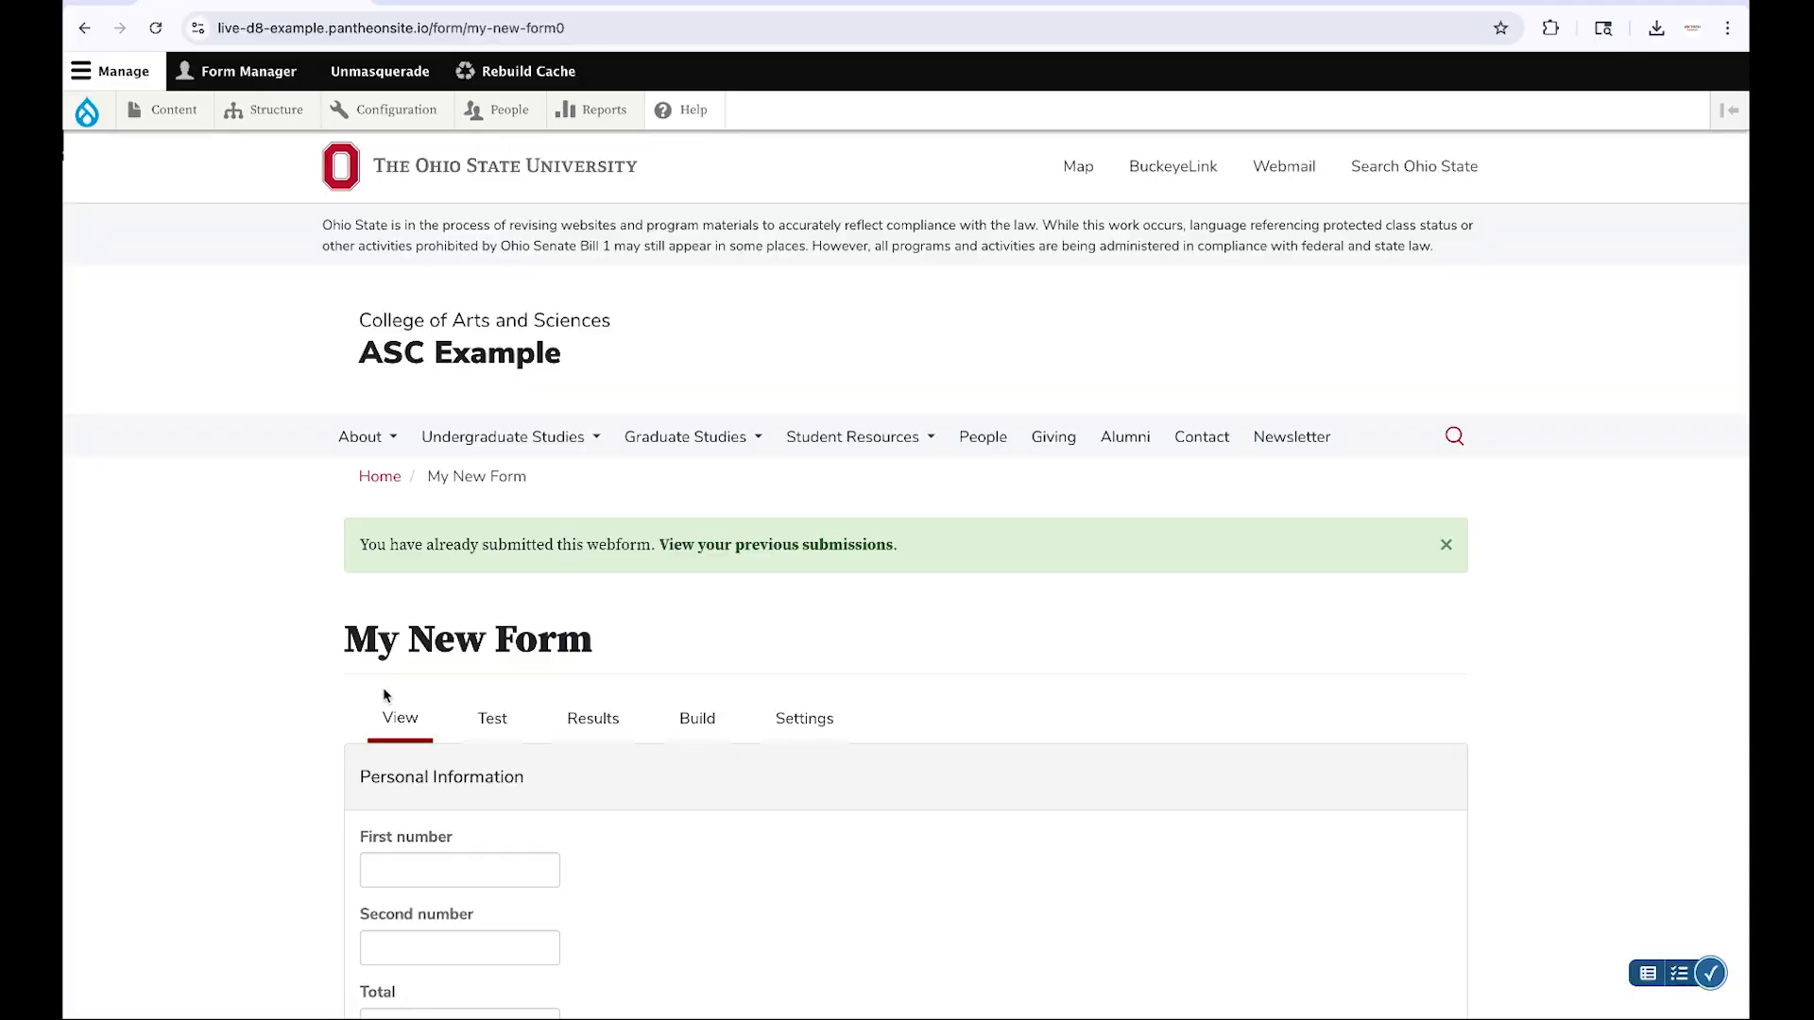
scroll(385, 695, "down", 3)
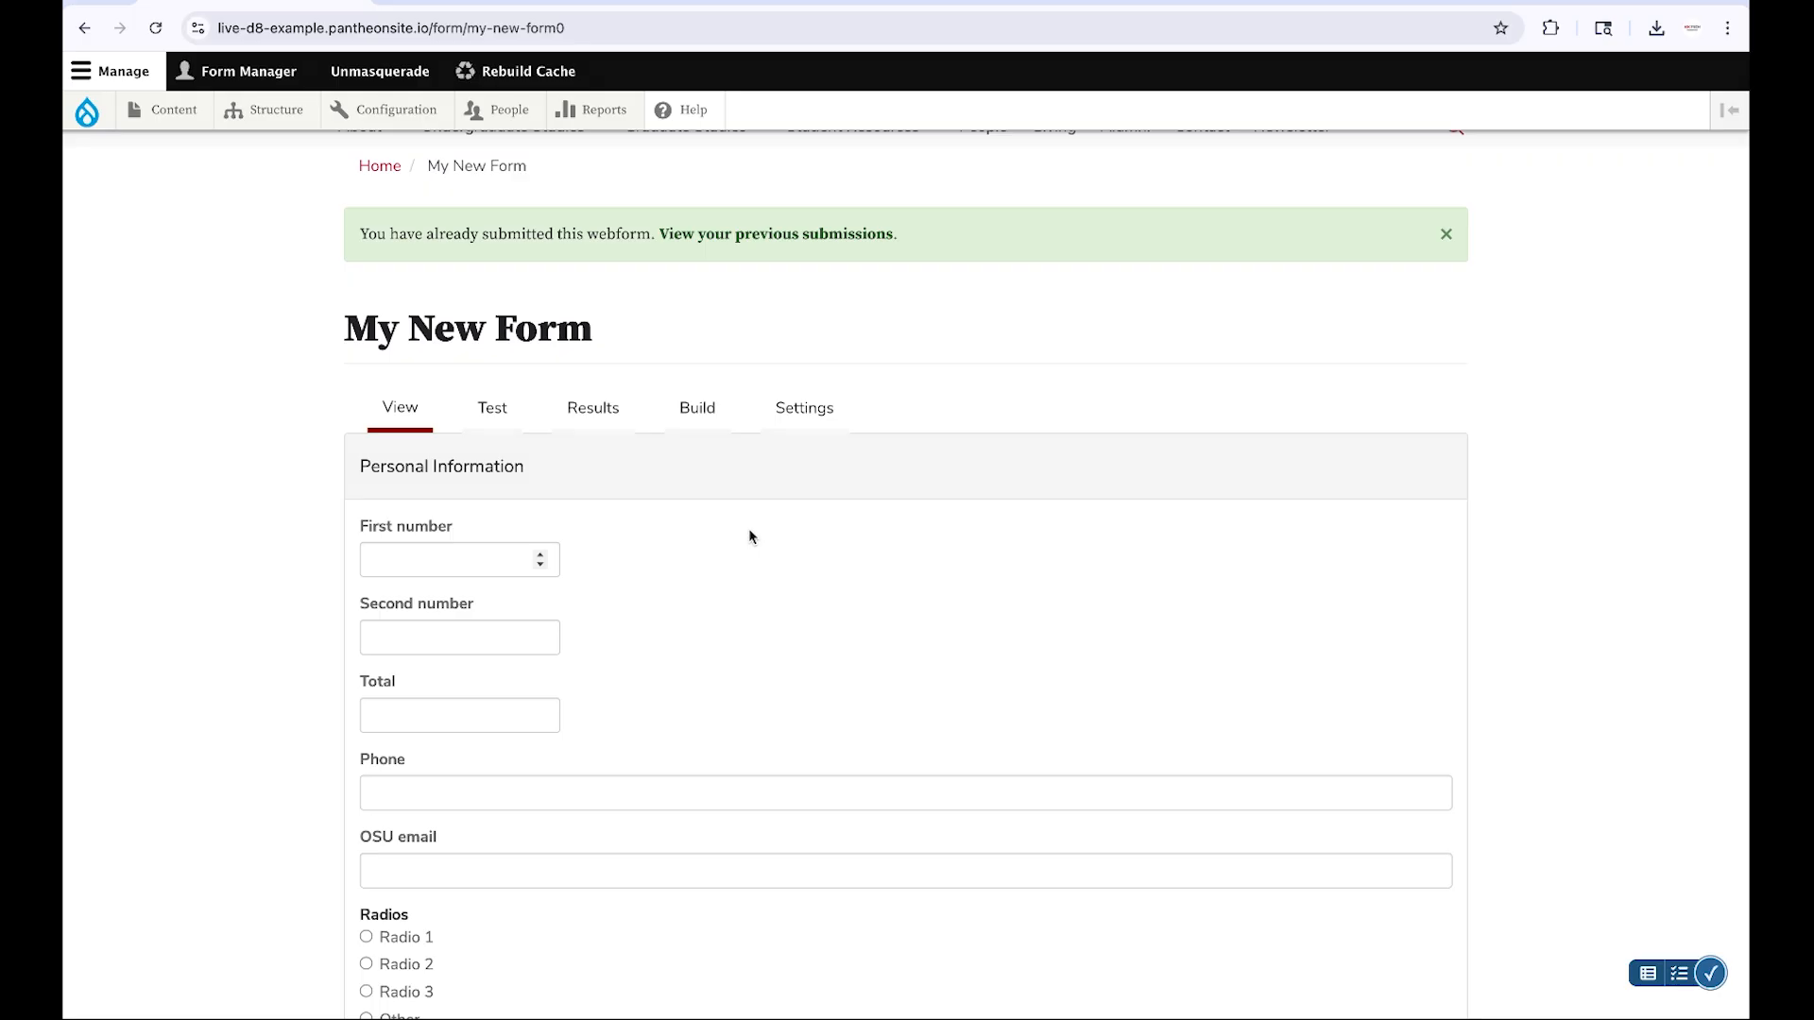
left_click(608, 419)
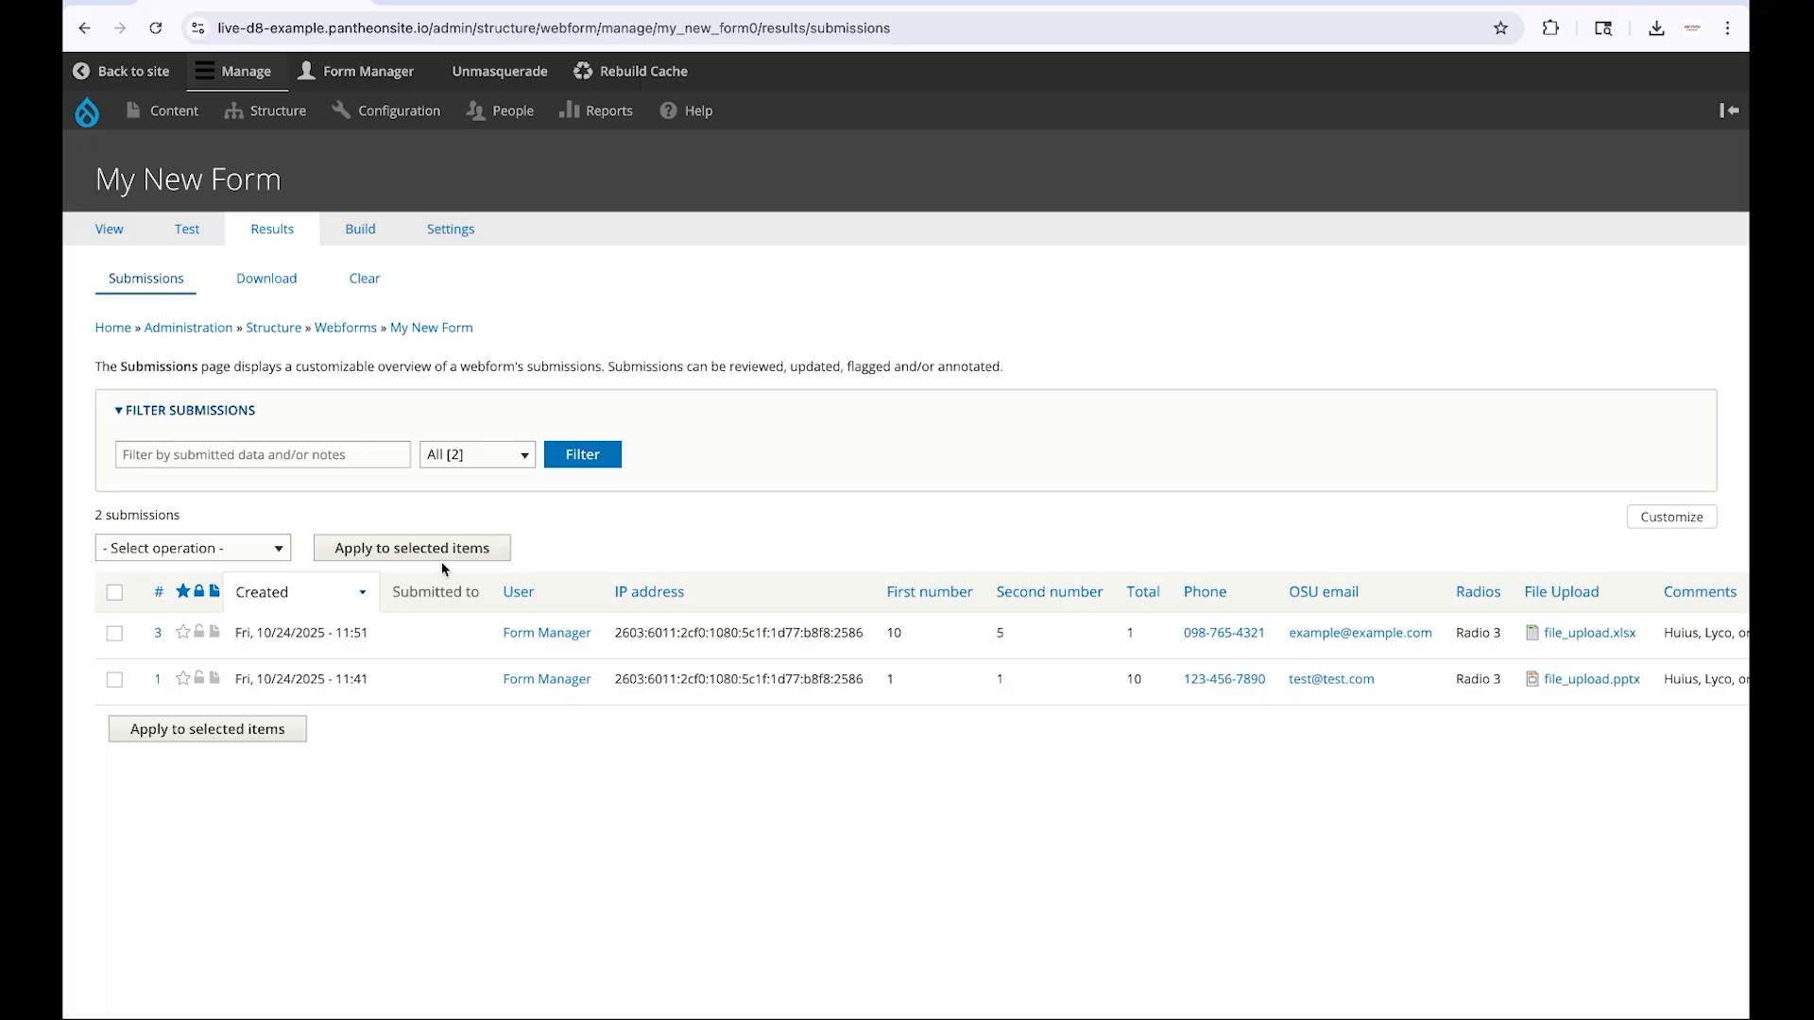
Download the submissions export as a ZIP file (*.zip), including the uploaded files
left_click(270, 281)
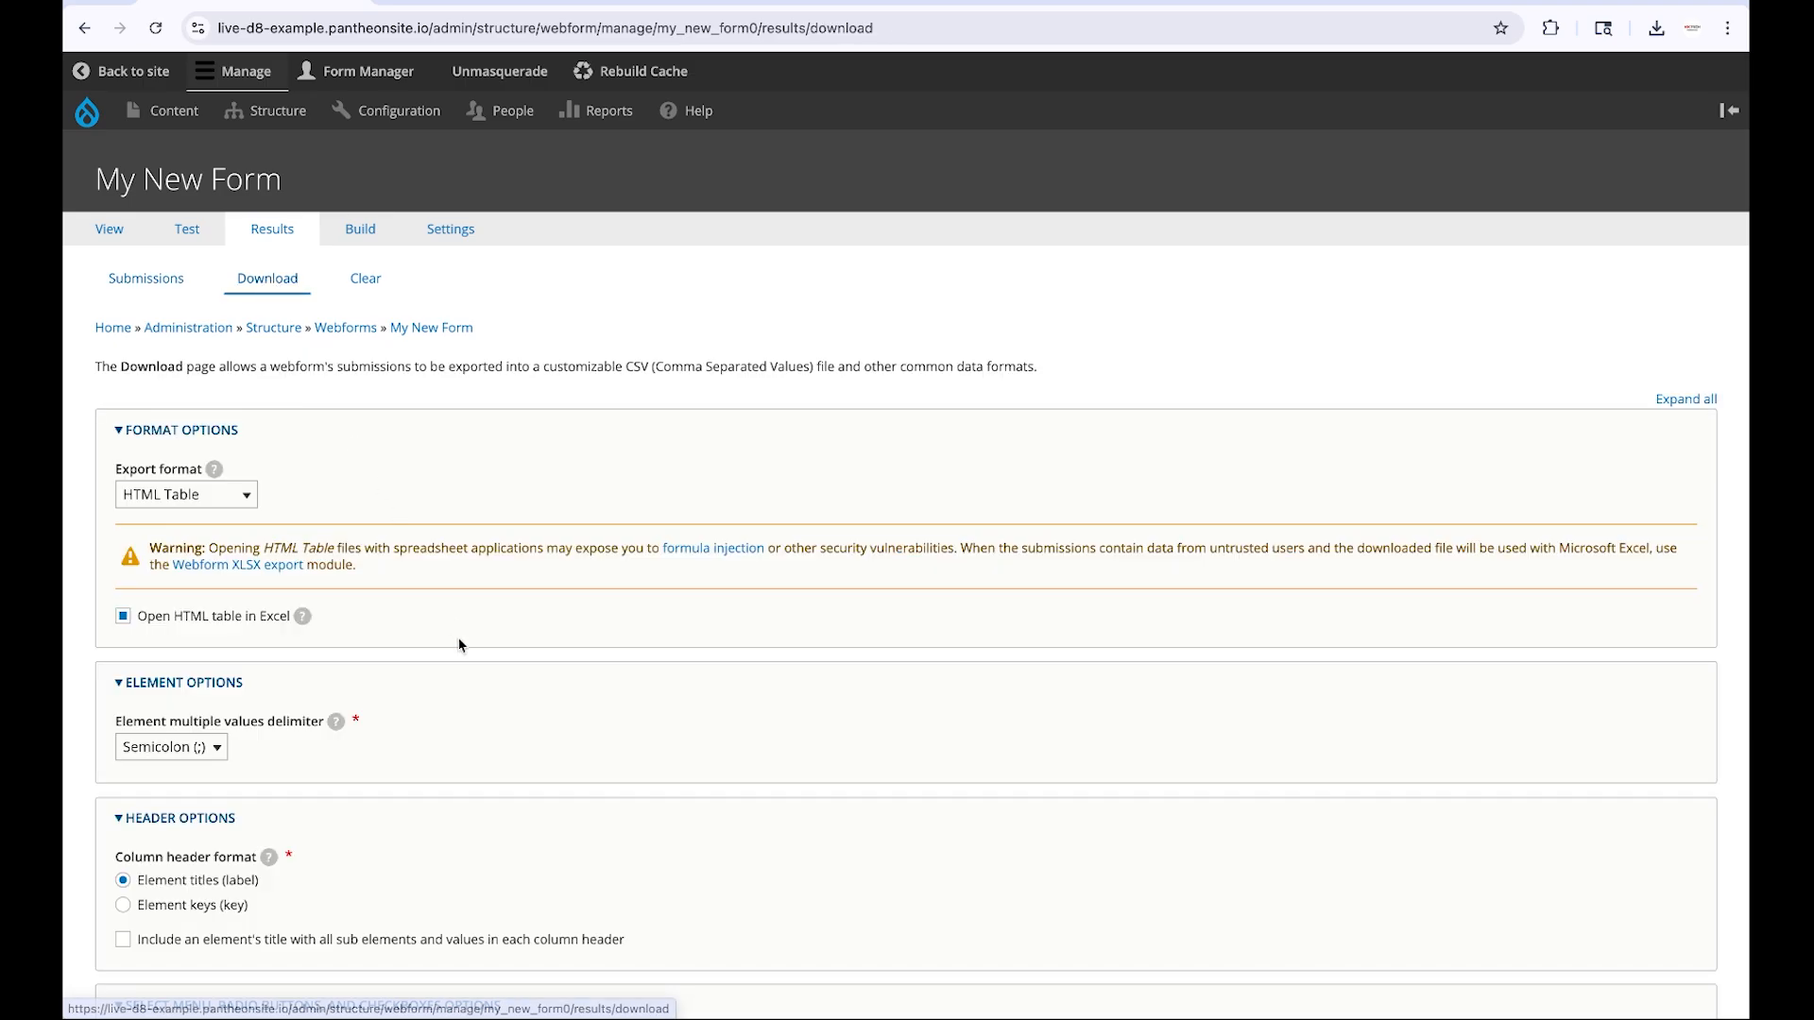
scroll(457, 639, "down", 3)
scroll(460, 645, "down", 2)
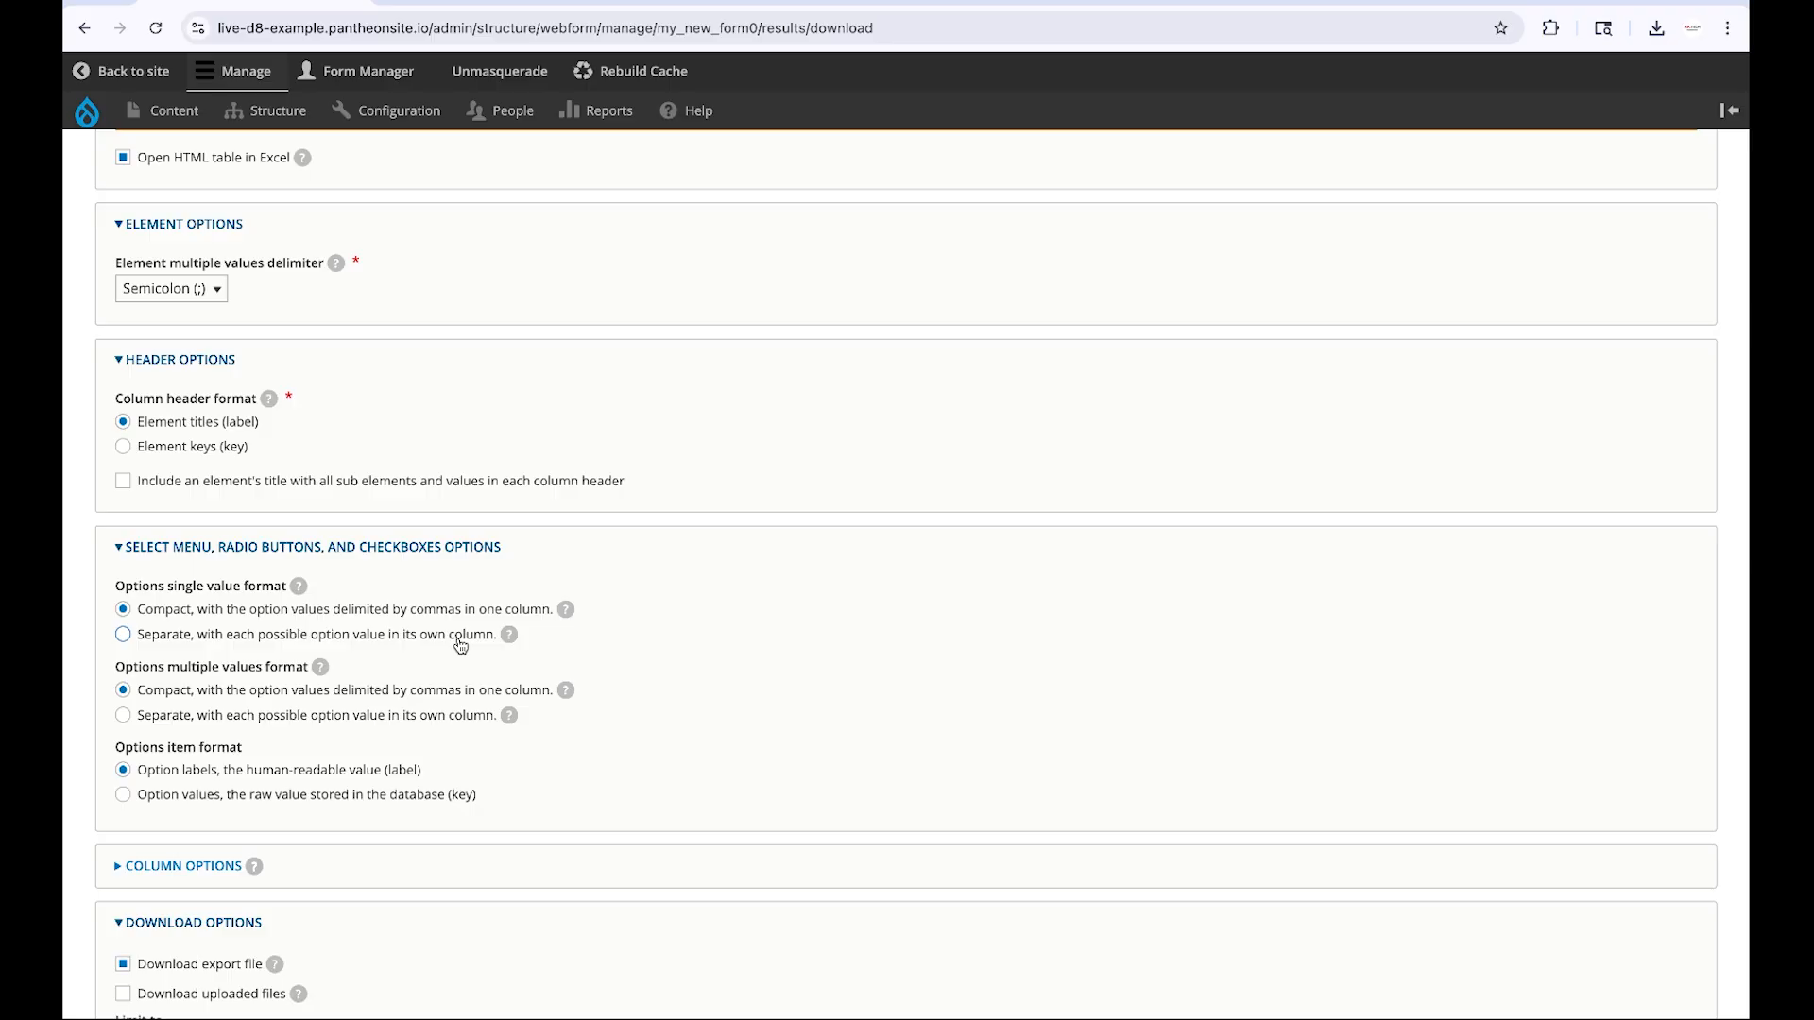
scroll(460, 645, "down", 2)
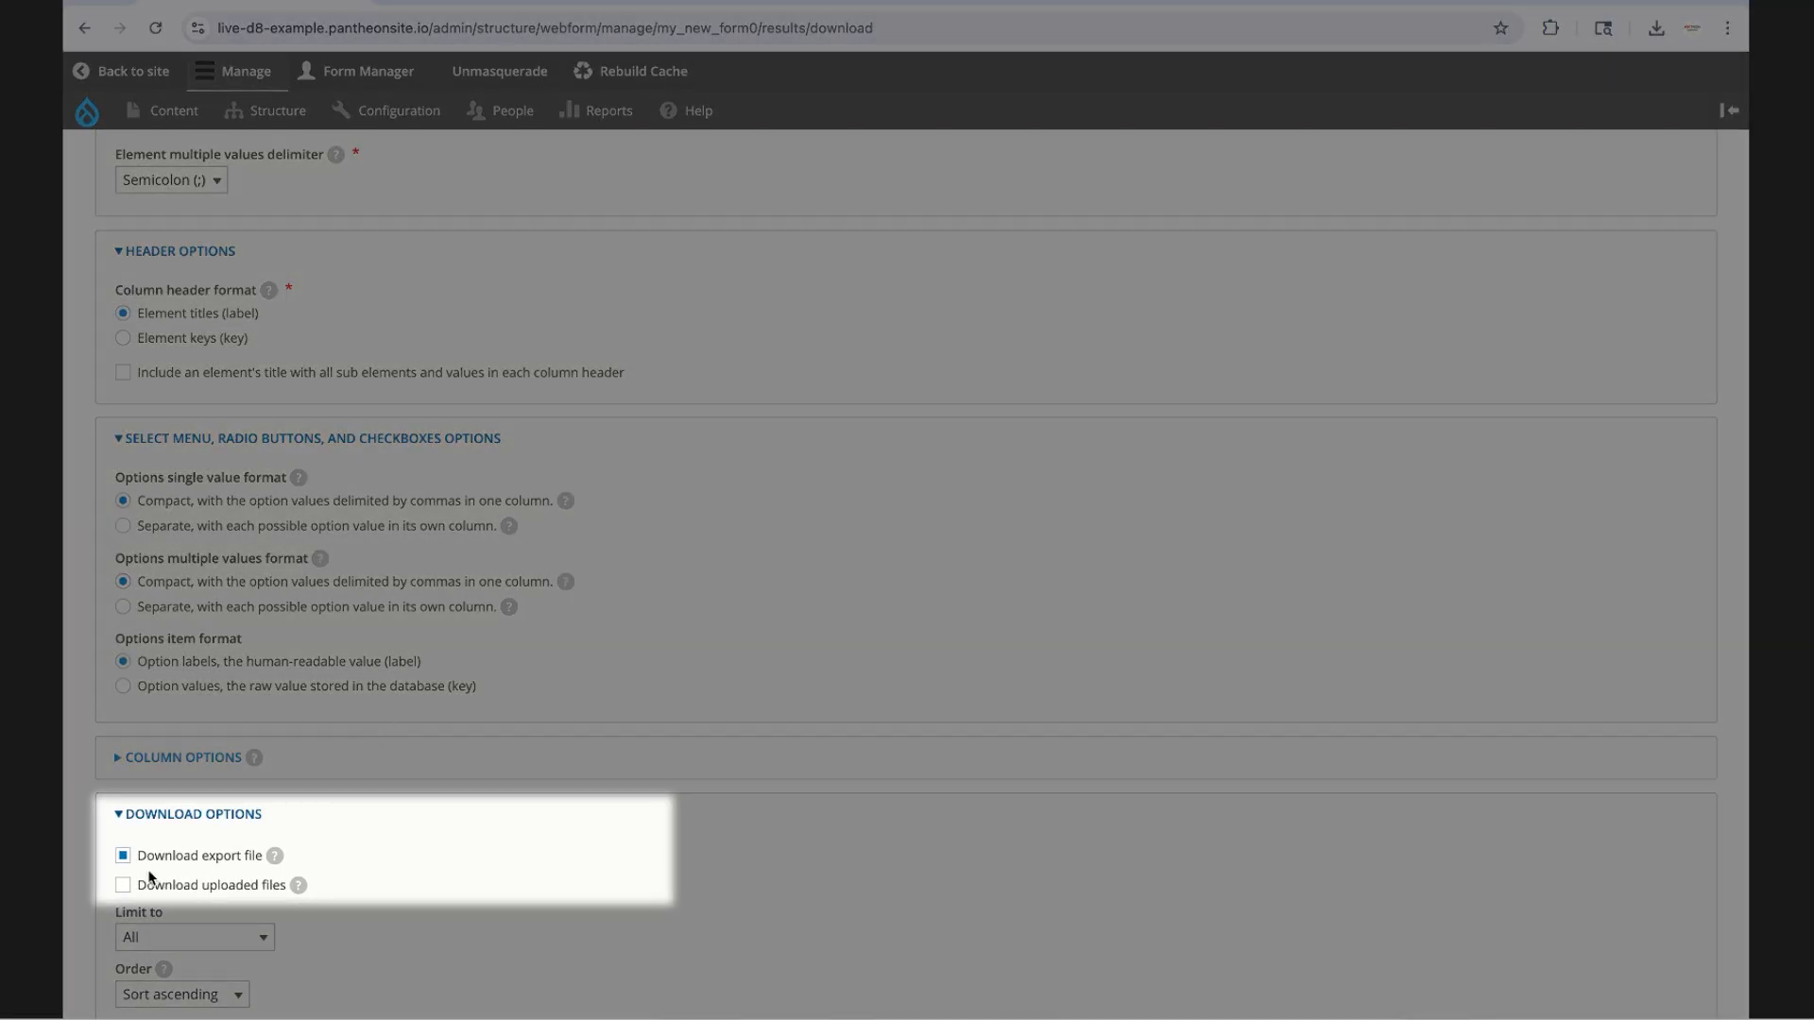
left_click(123, 887)
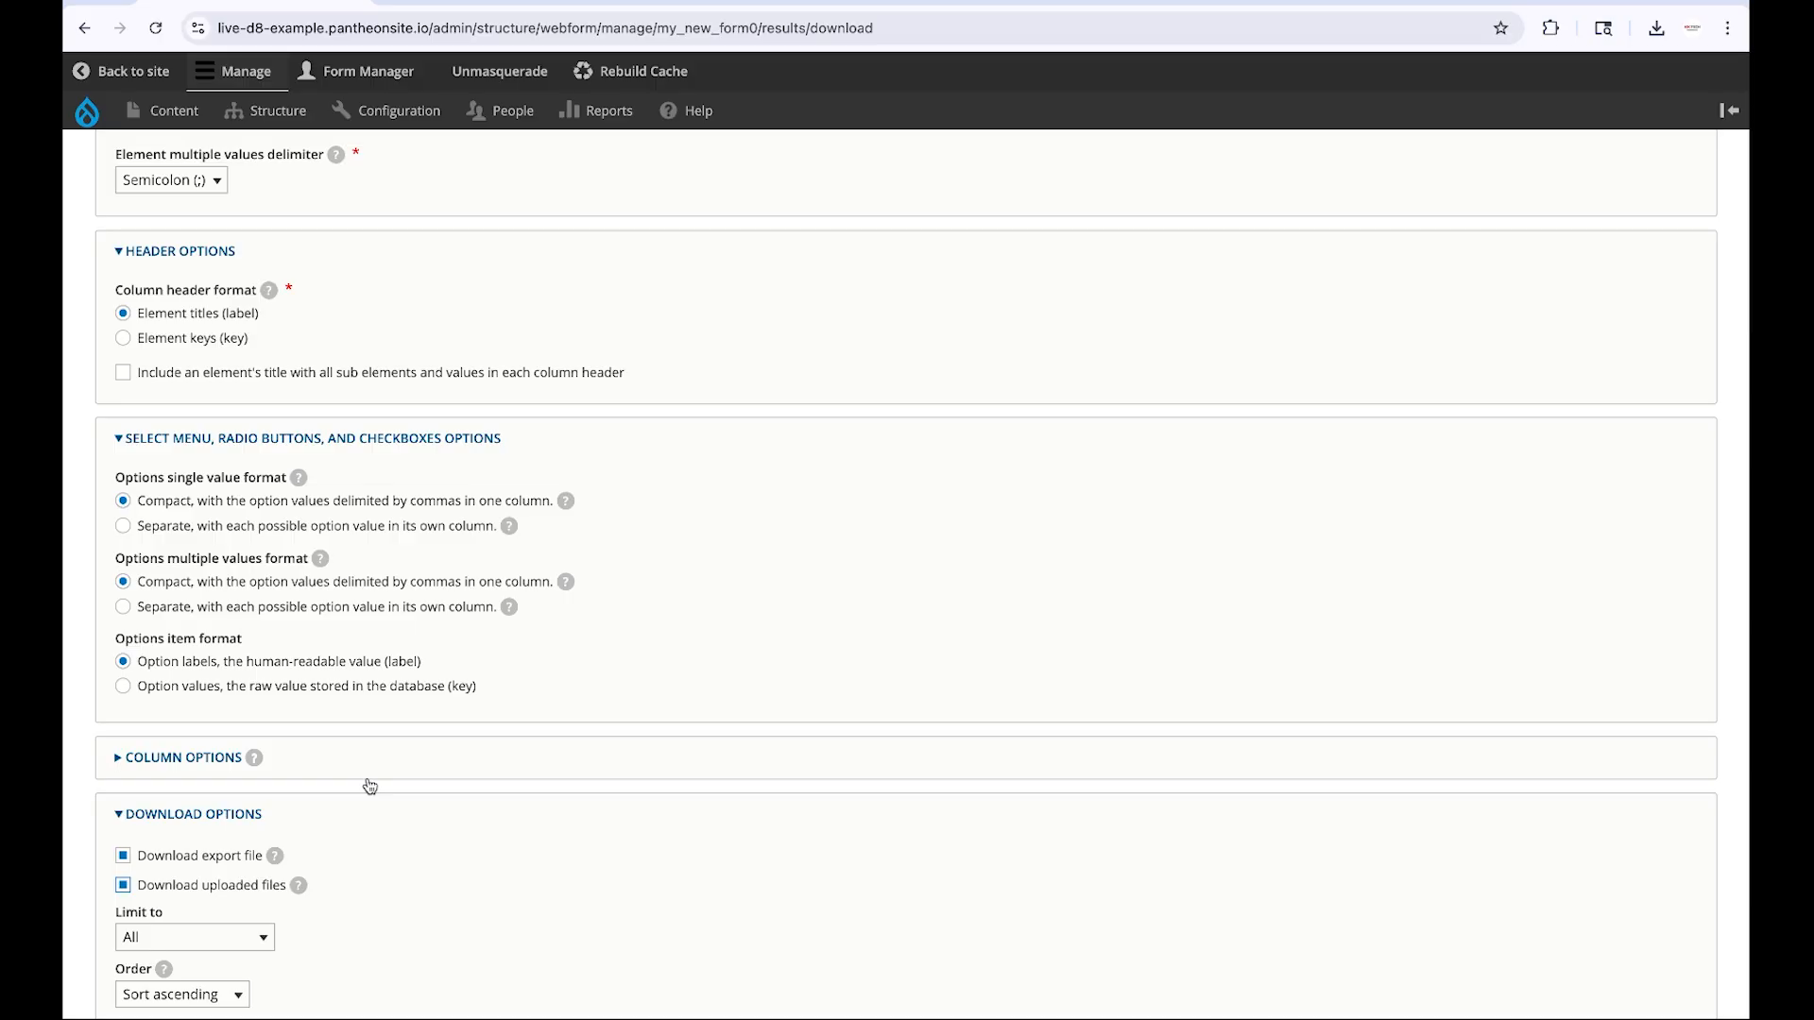
scroll(369, 786, "down", 3)
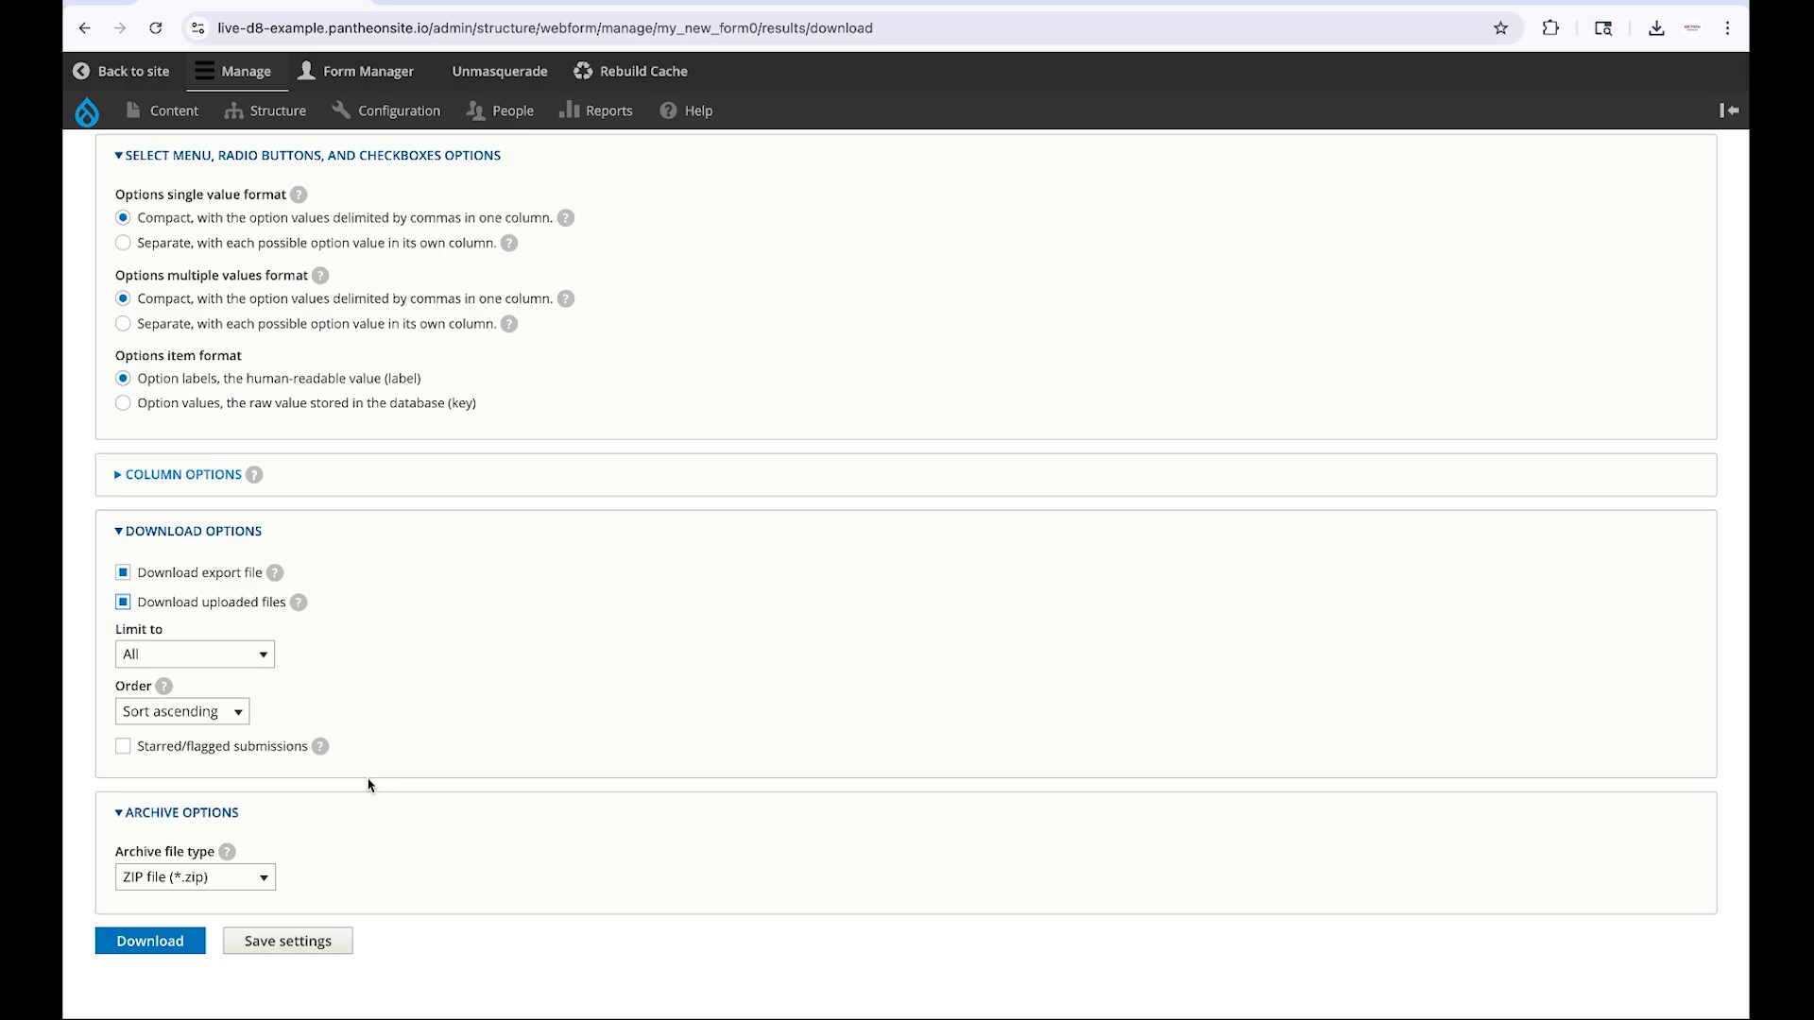
left_click(141, 944)
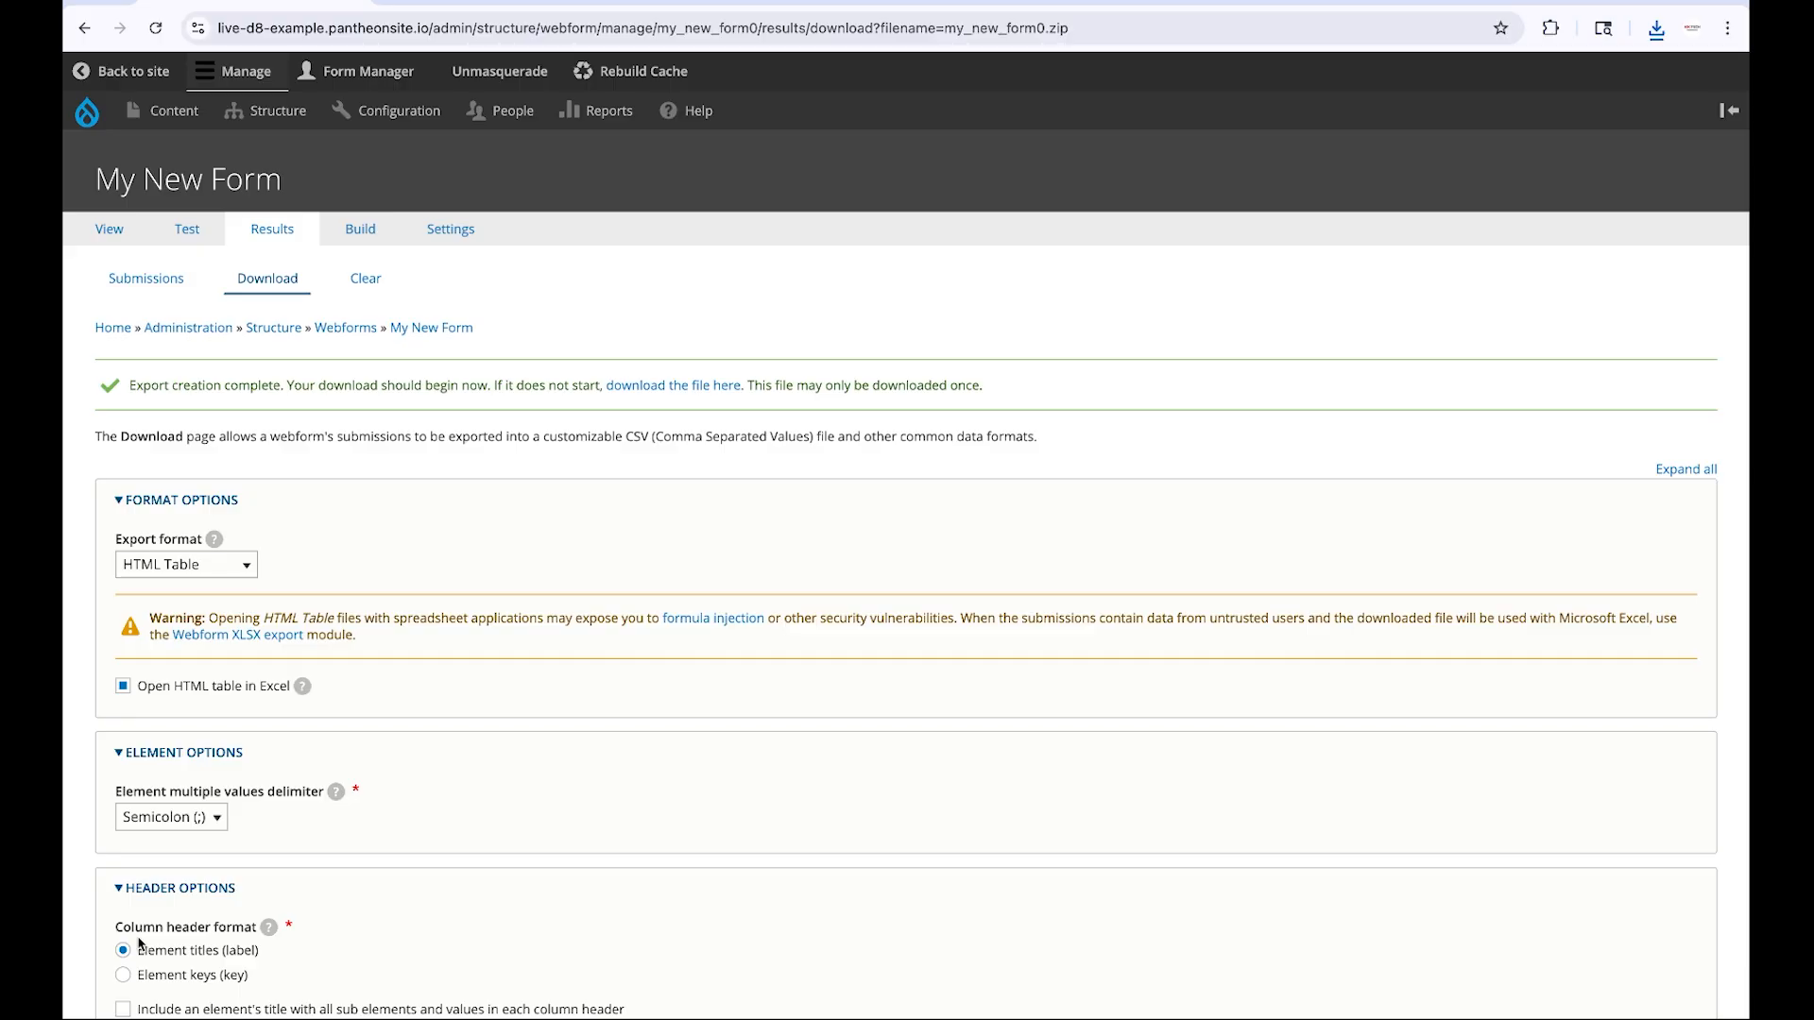
Open the downloaded my_new_form0.xls export in Excel, agreeing to open it despite the format warning
left_click(1658, 36)
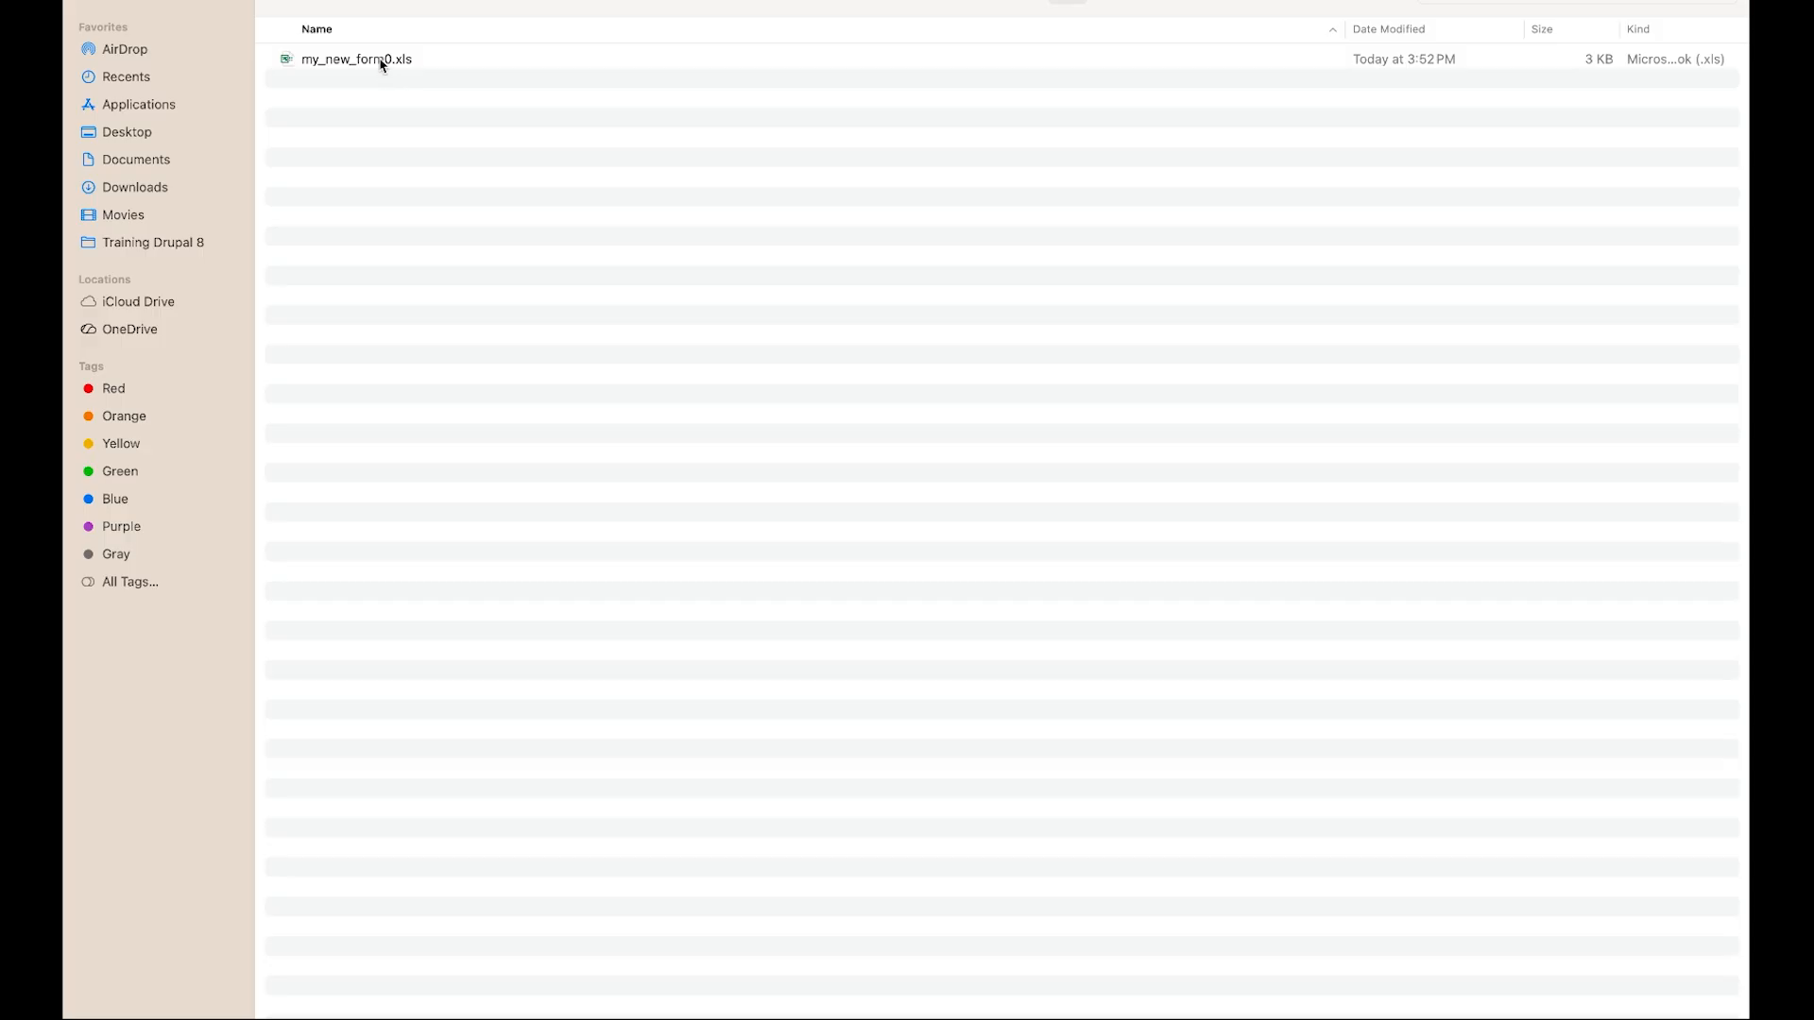
double_click(380, 60)
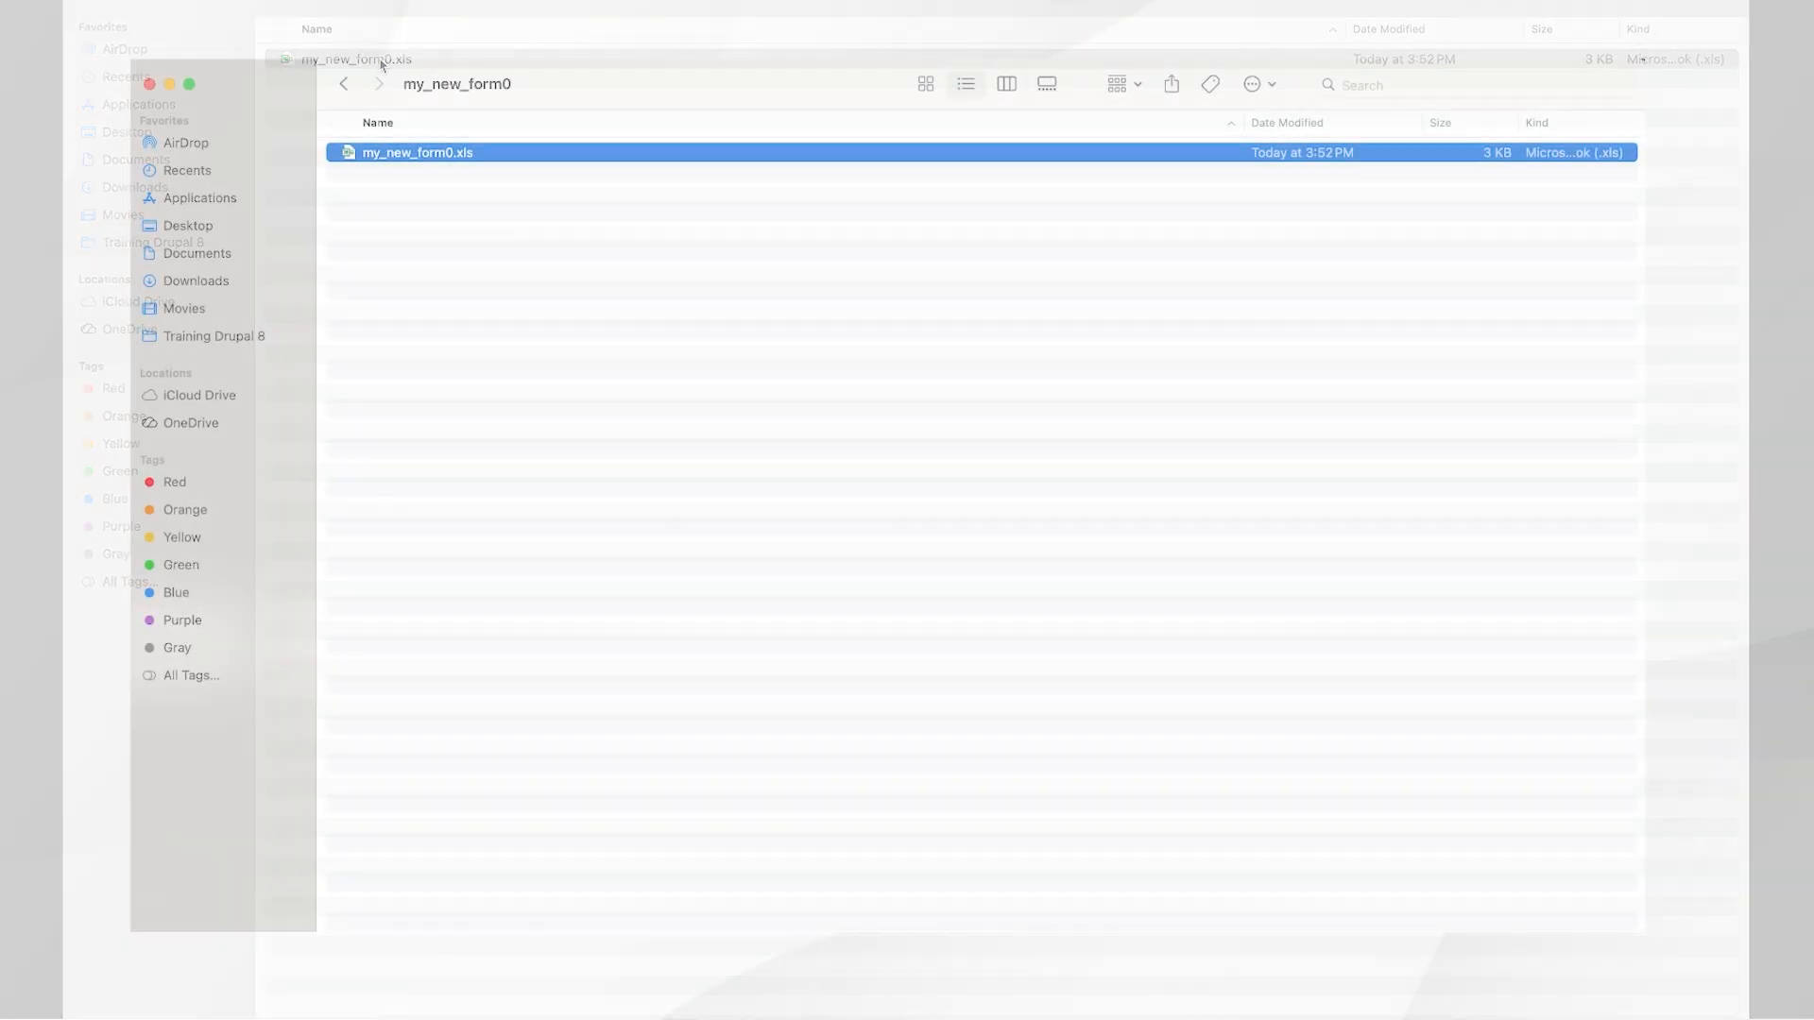
double_click(444, 153)
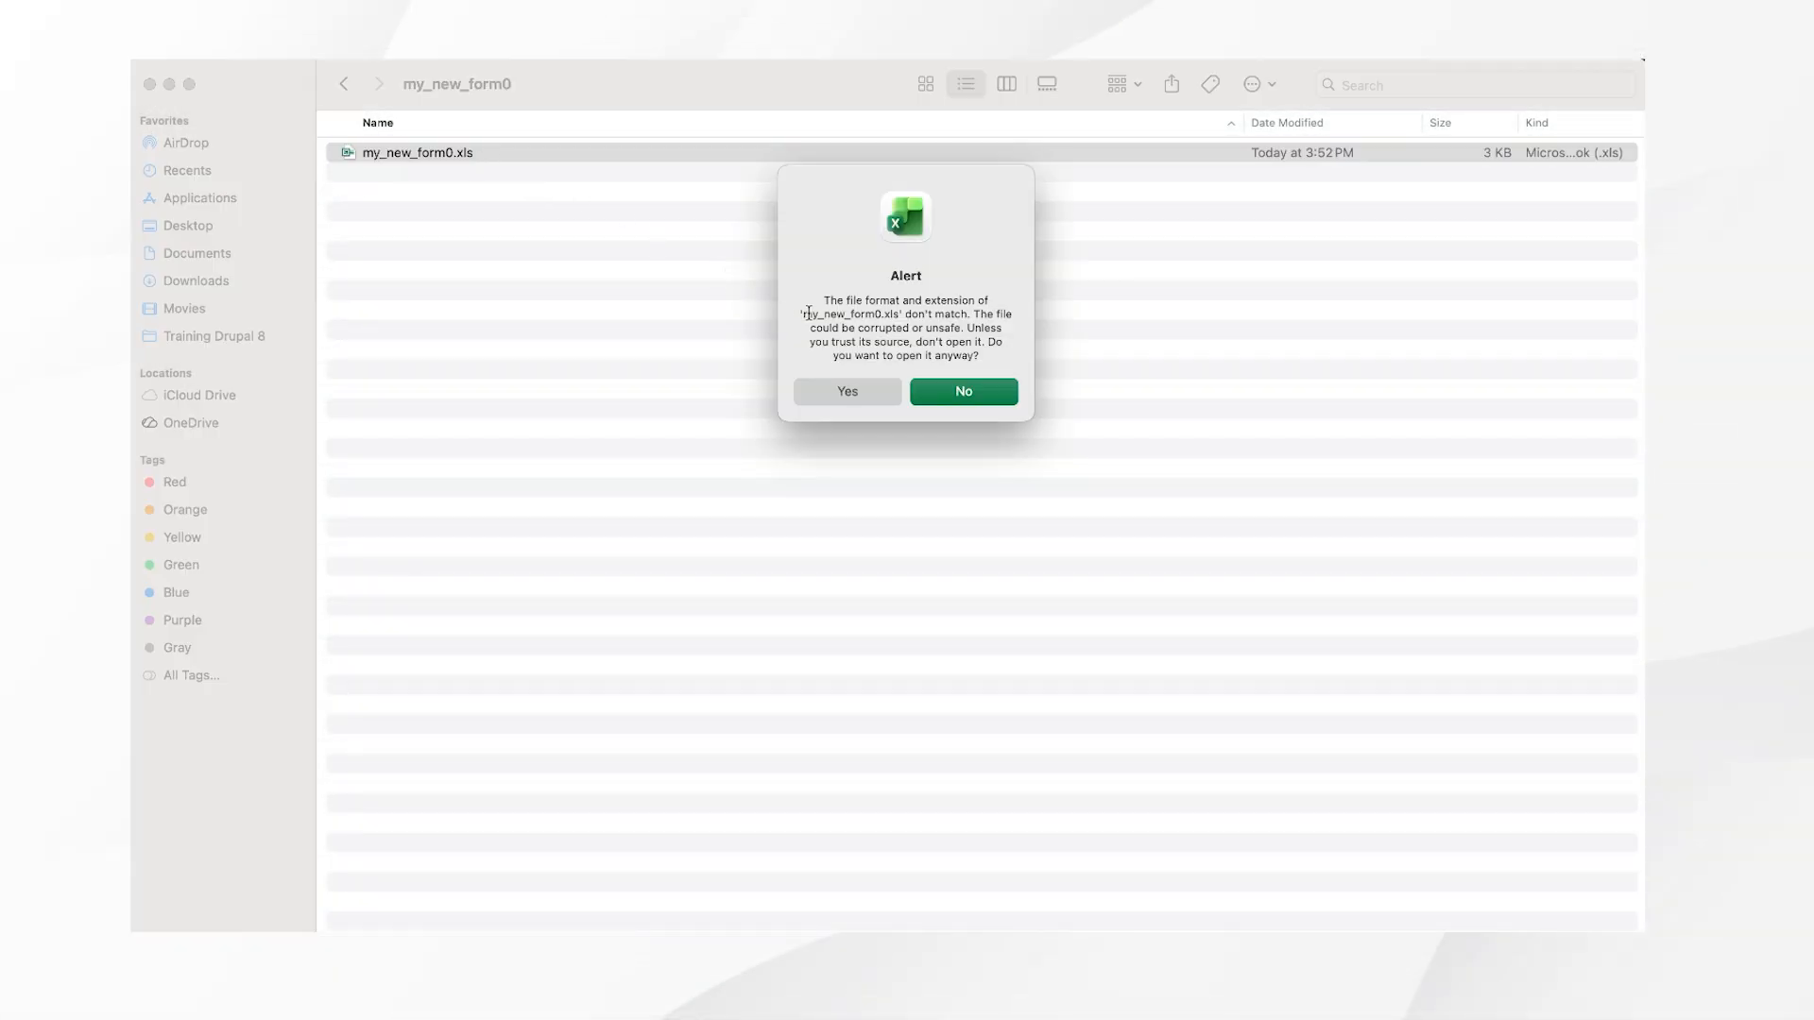
left_click(861, 395)
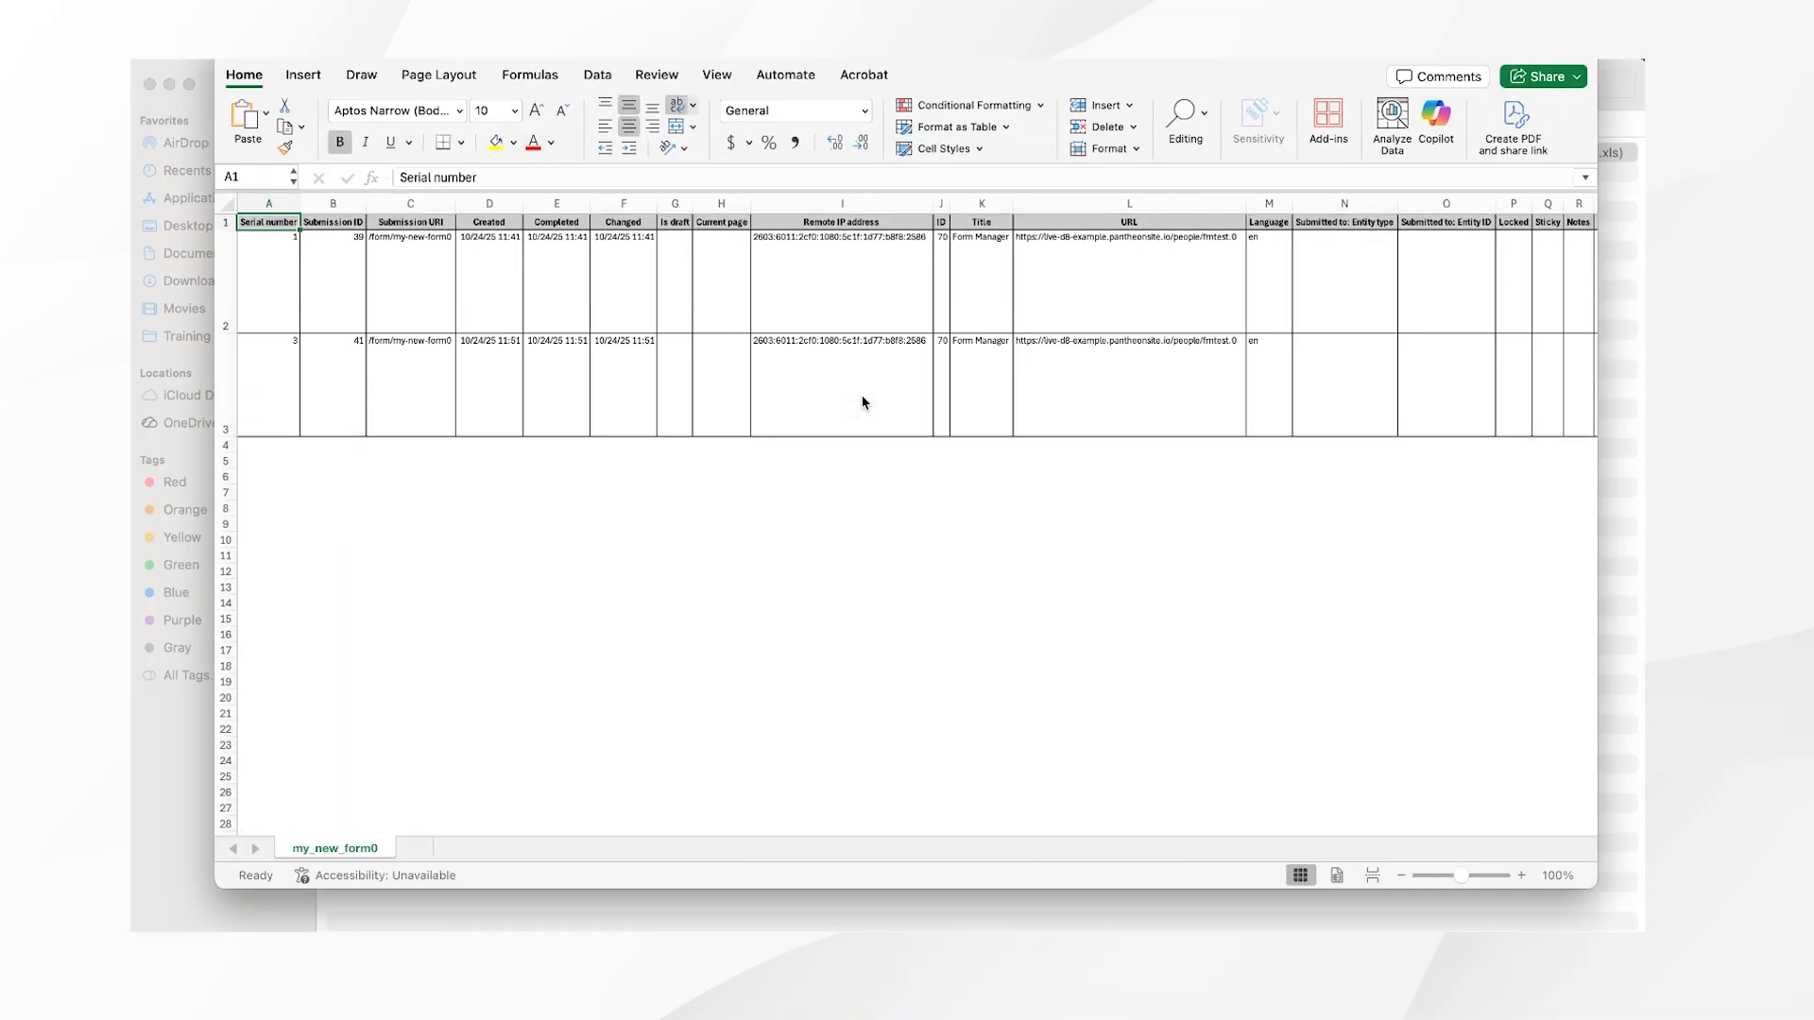
Save the spreadsheet as my_new_form0 in Excel Workbook (.xlsx) format
left_click(268, 45)
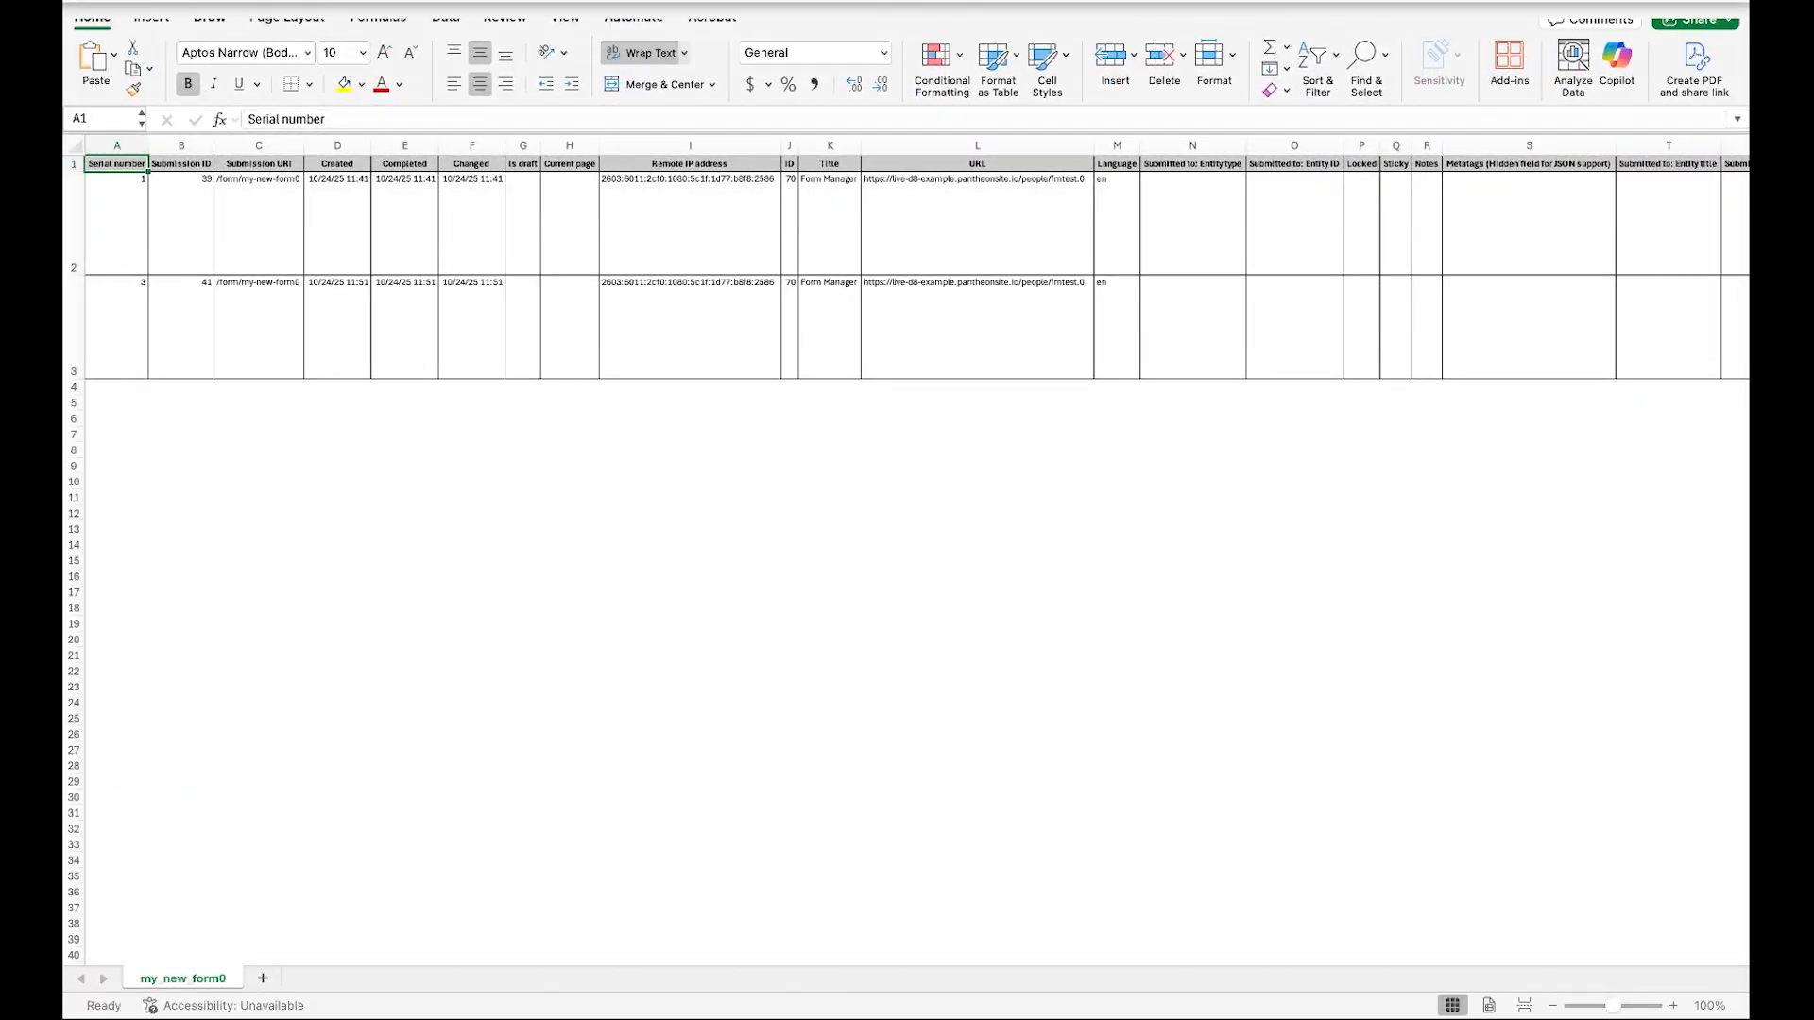
left_click(180, 1)
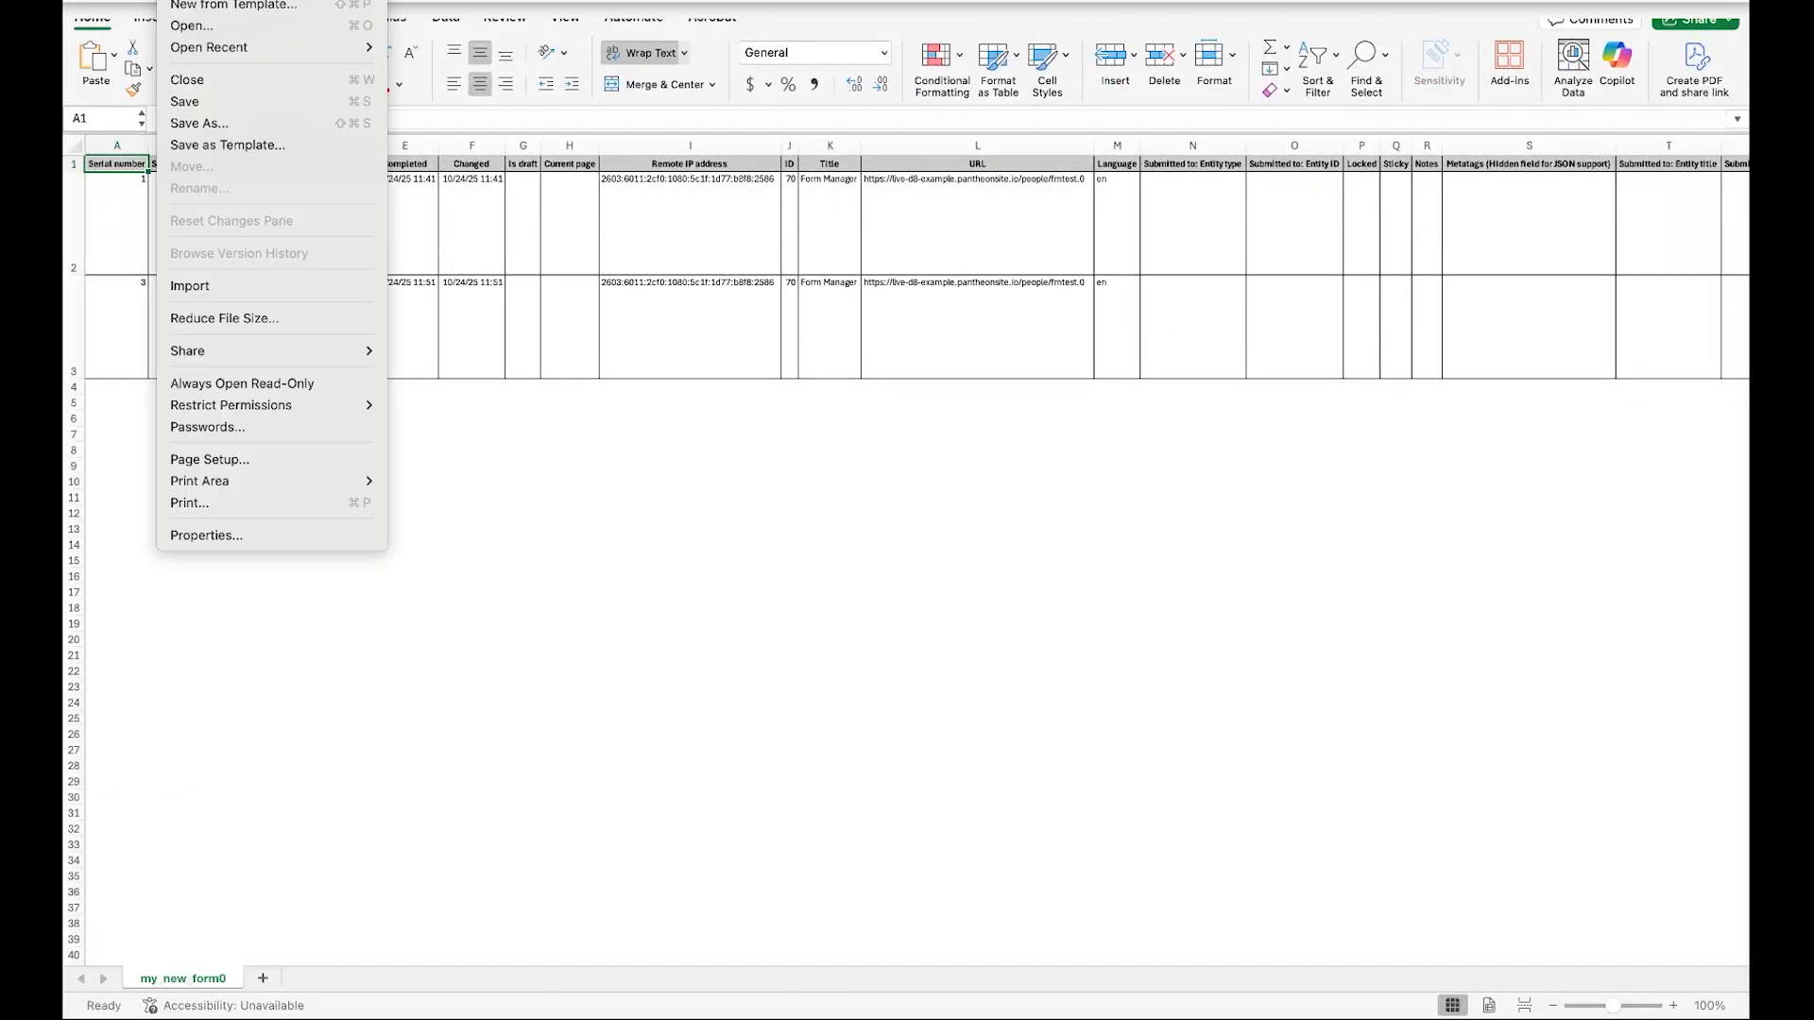
left_click(204, 125)
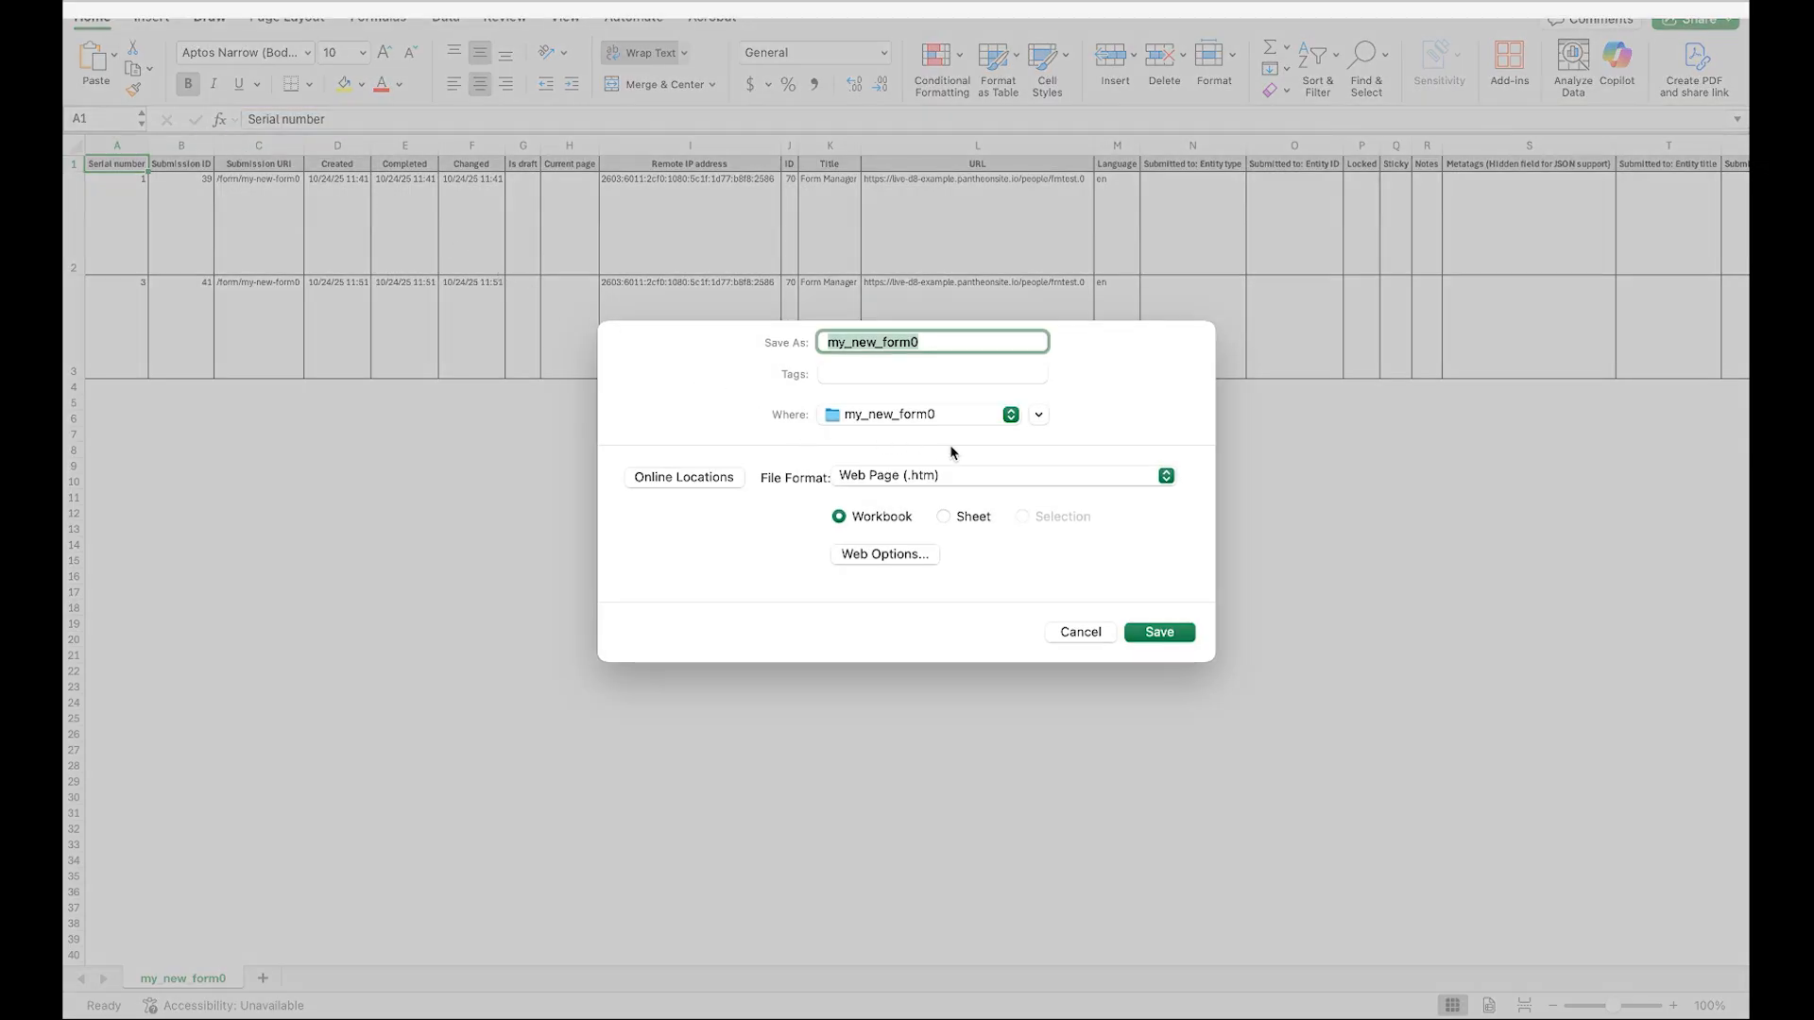
left_click(1161, 476)
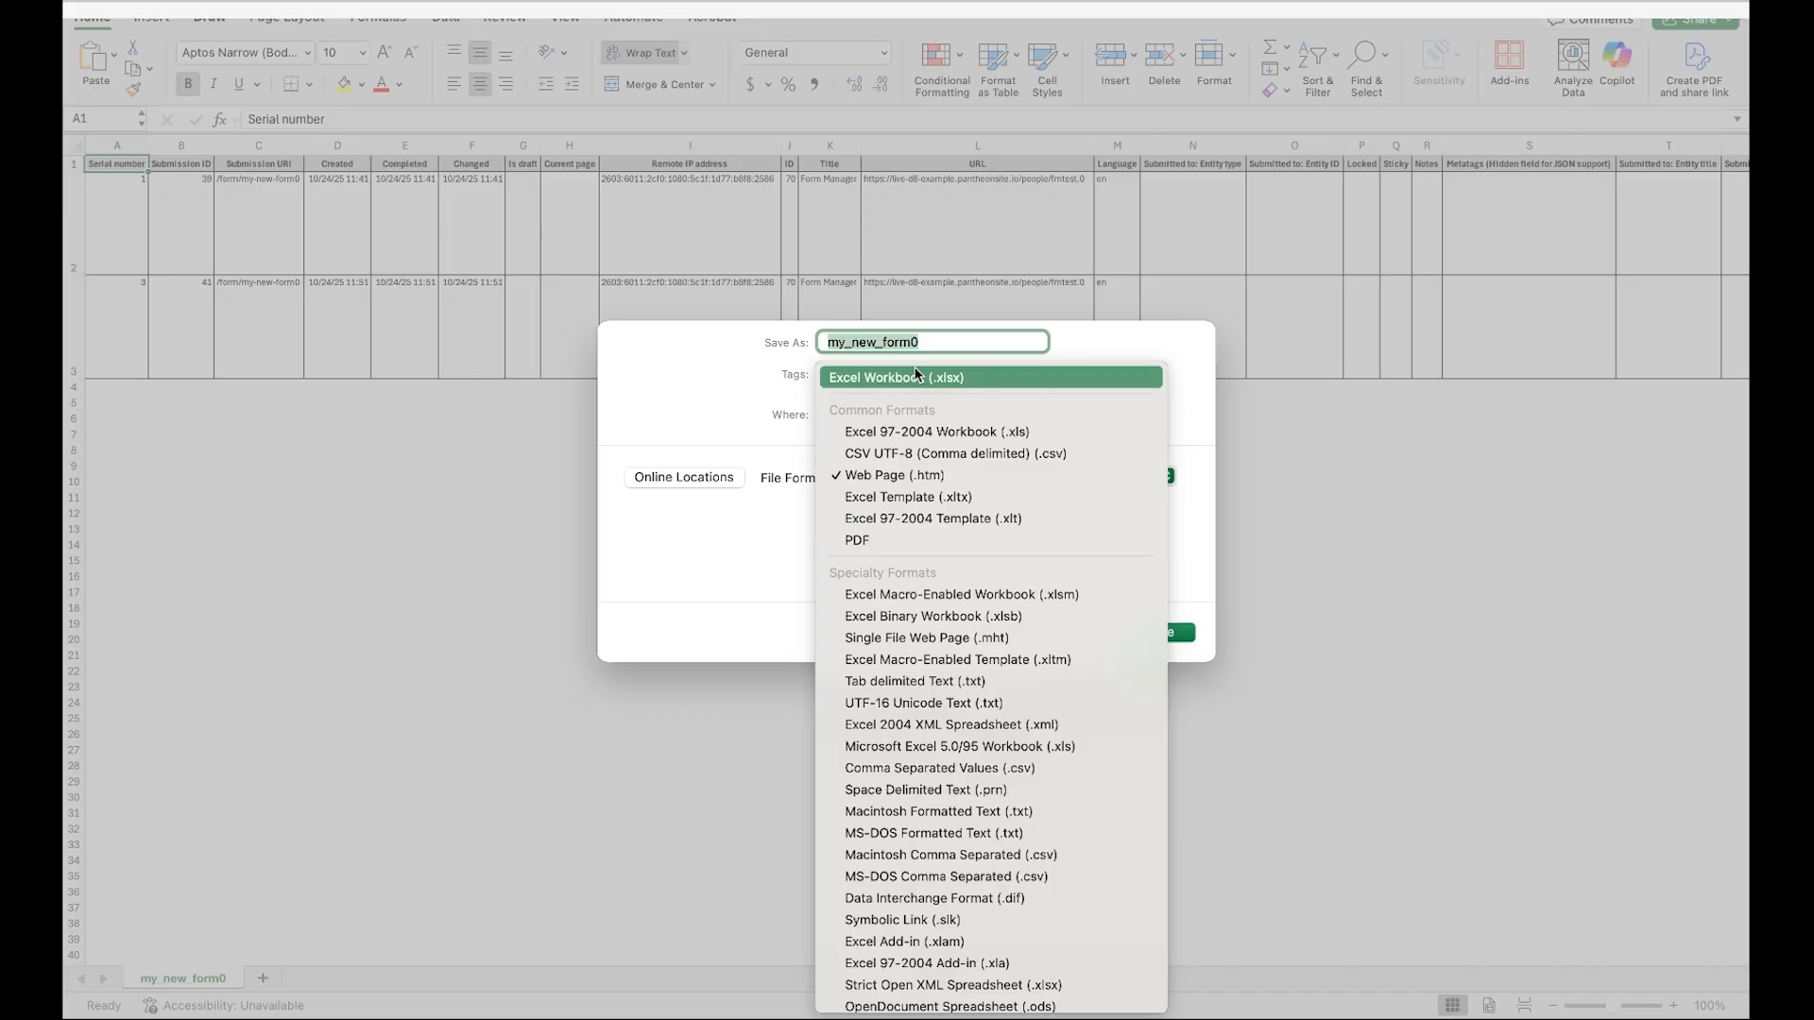
left_click(906, 376)
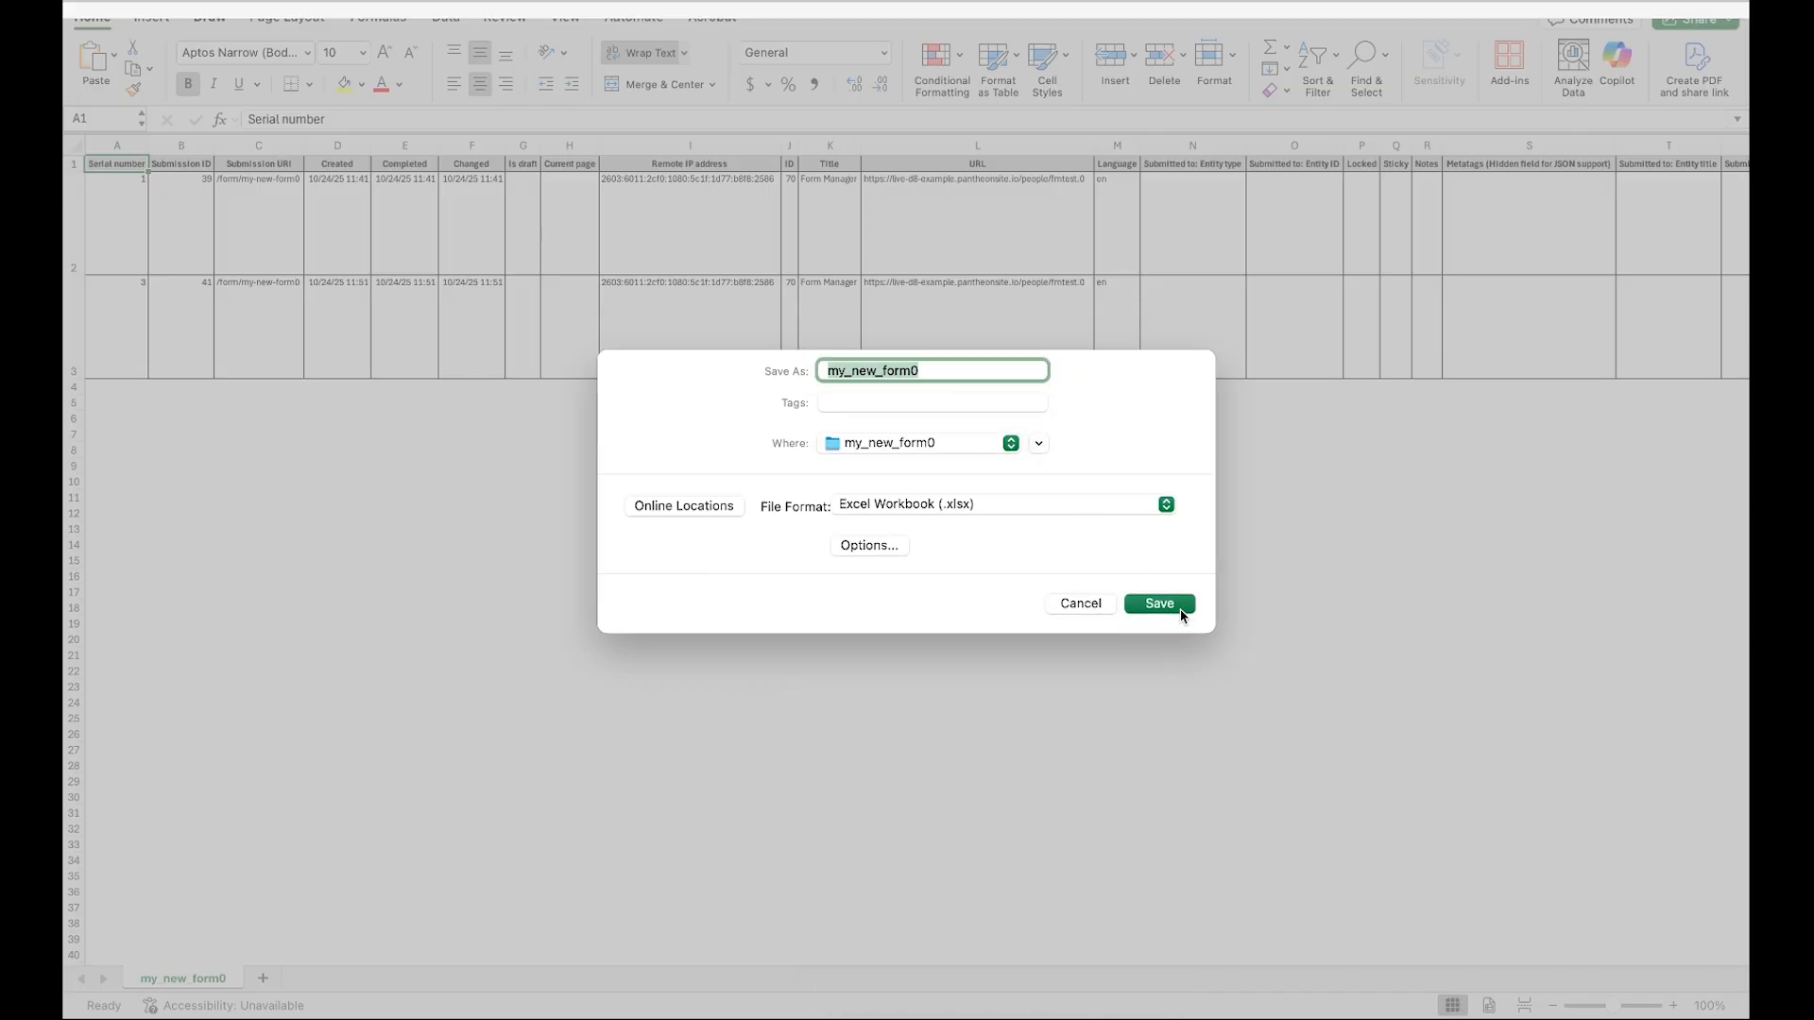
left_click(1167, 605)
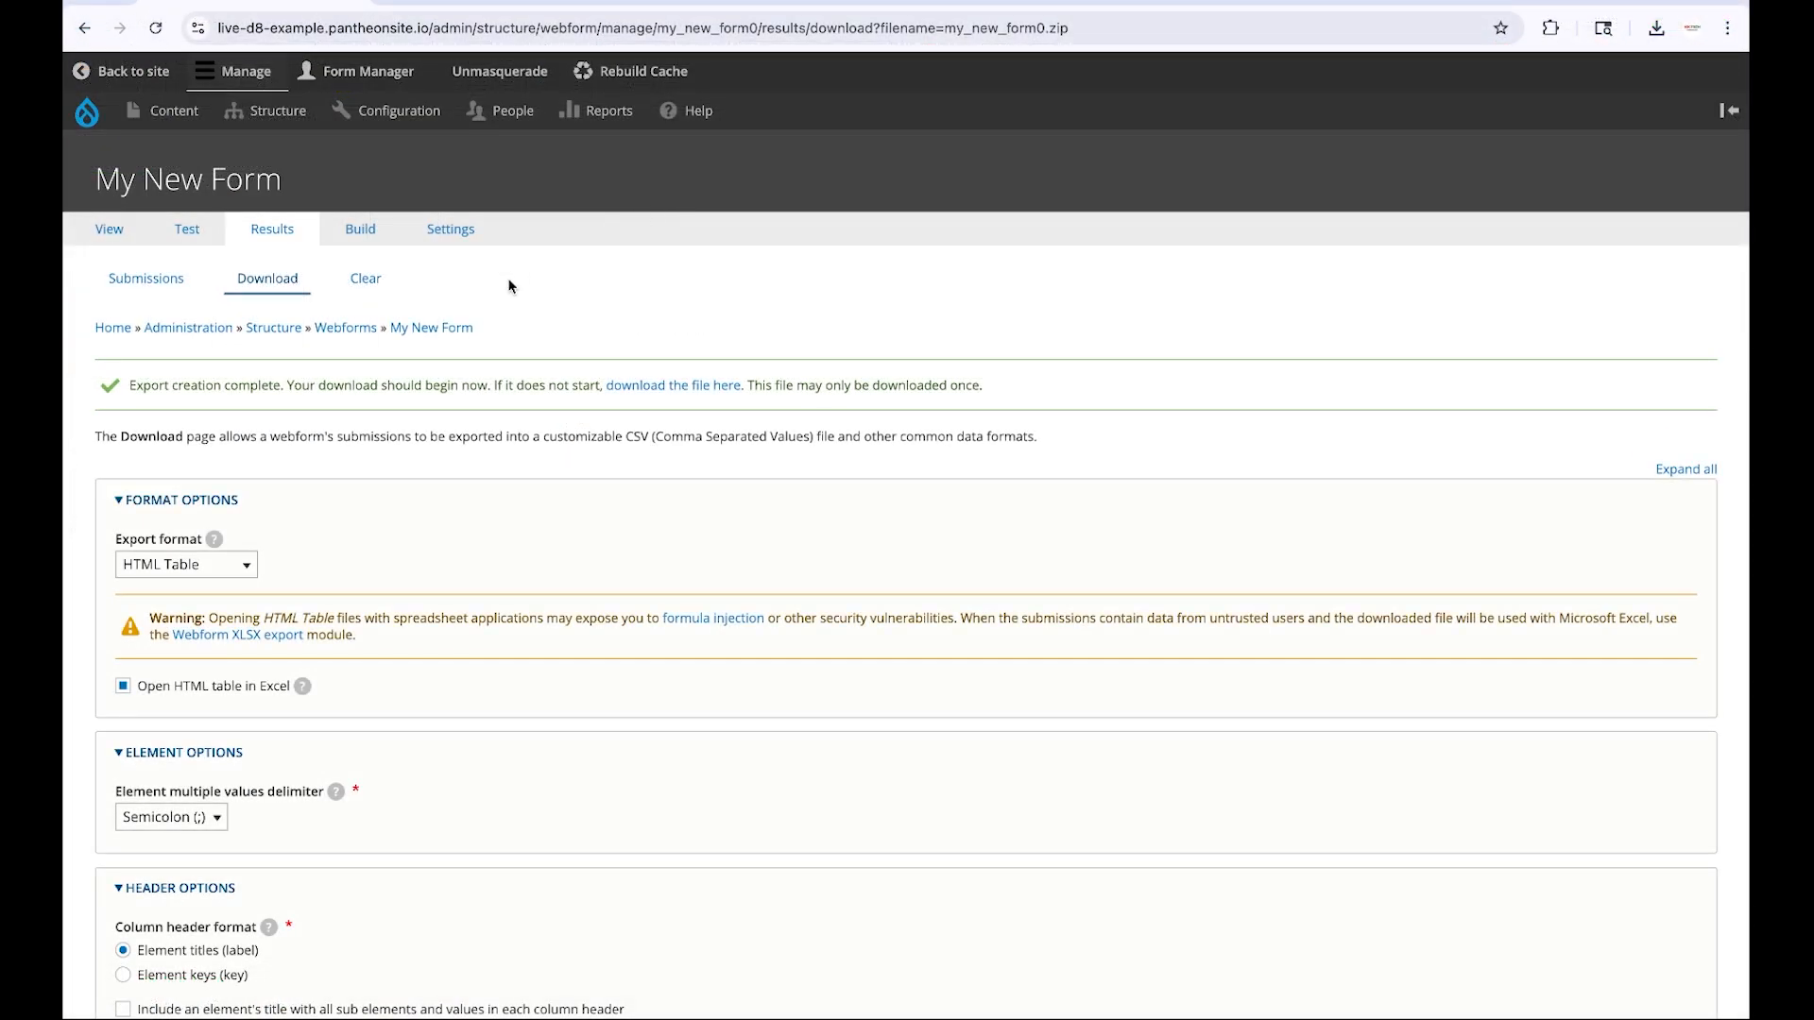
Clear all My New Form submissions, ticking the confirmation that you want to clear them
left_click(362, 280)
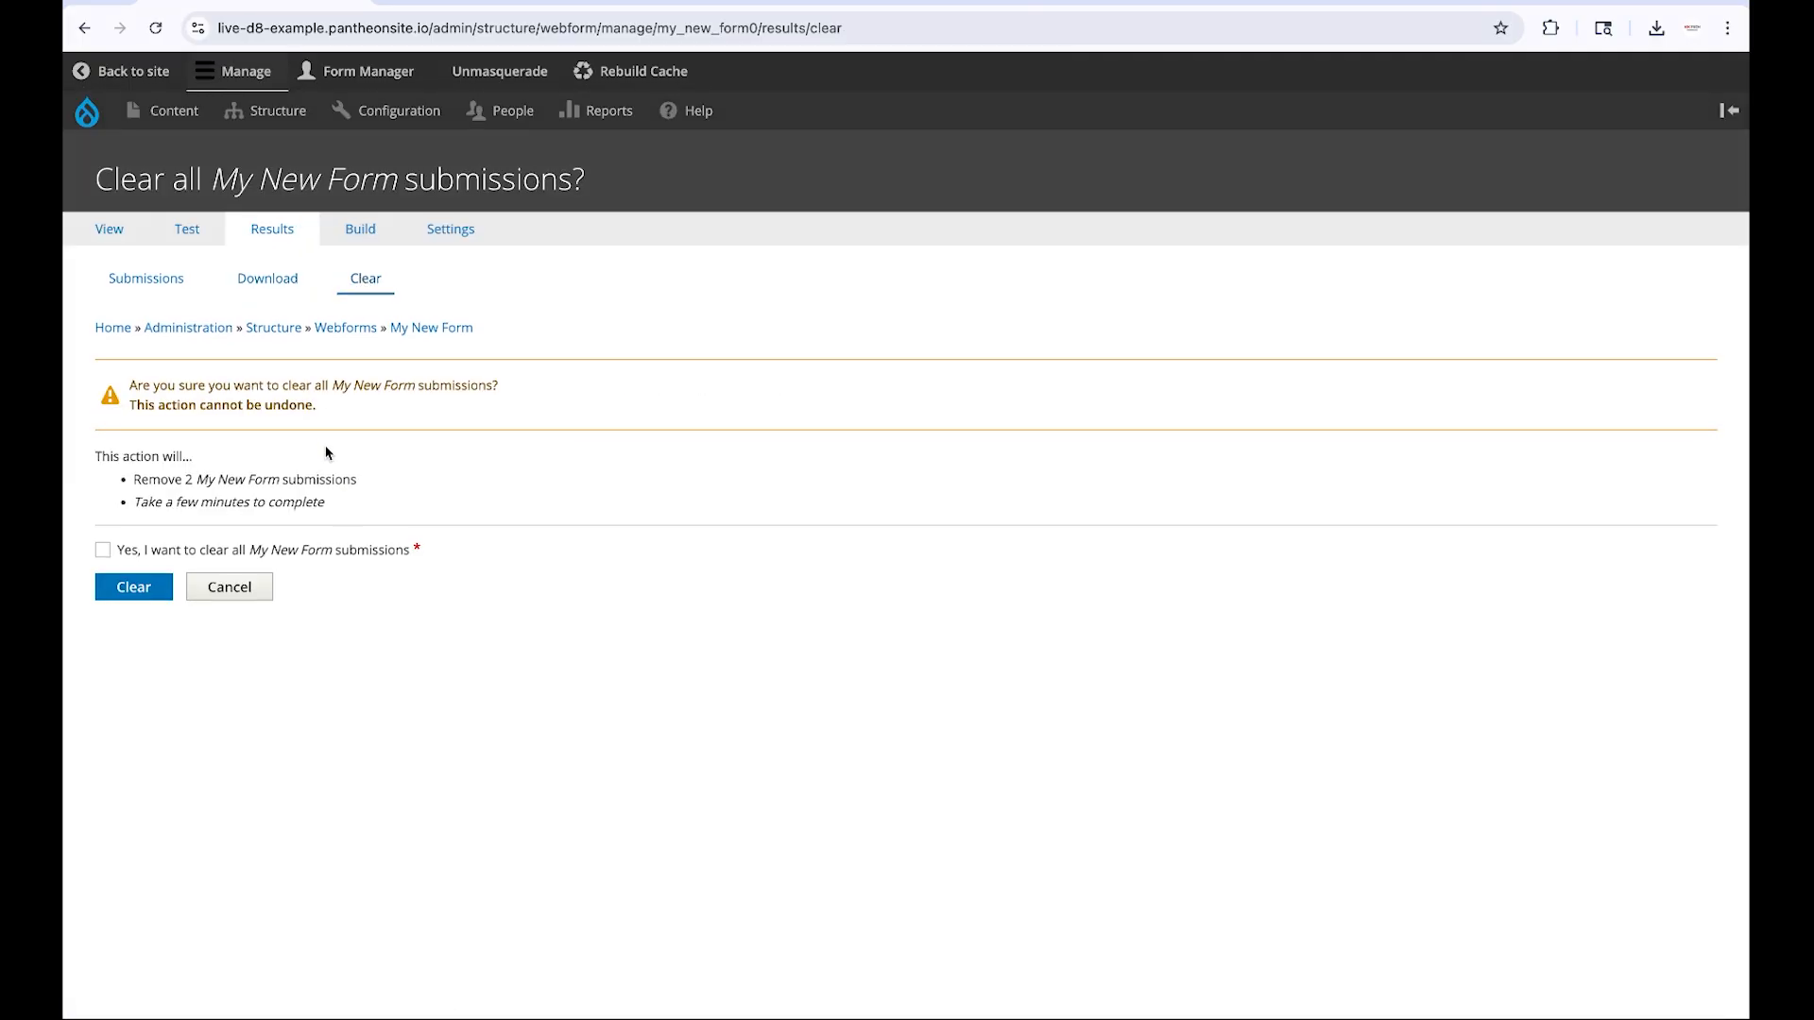
left_click(163, 558)
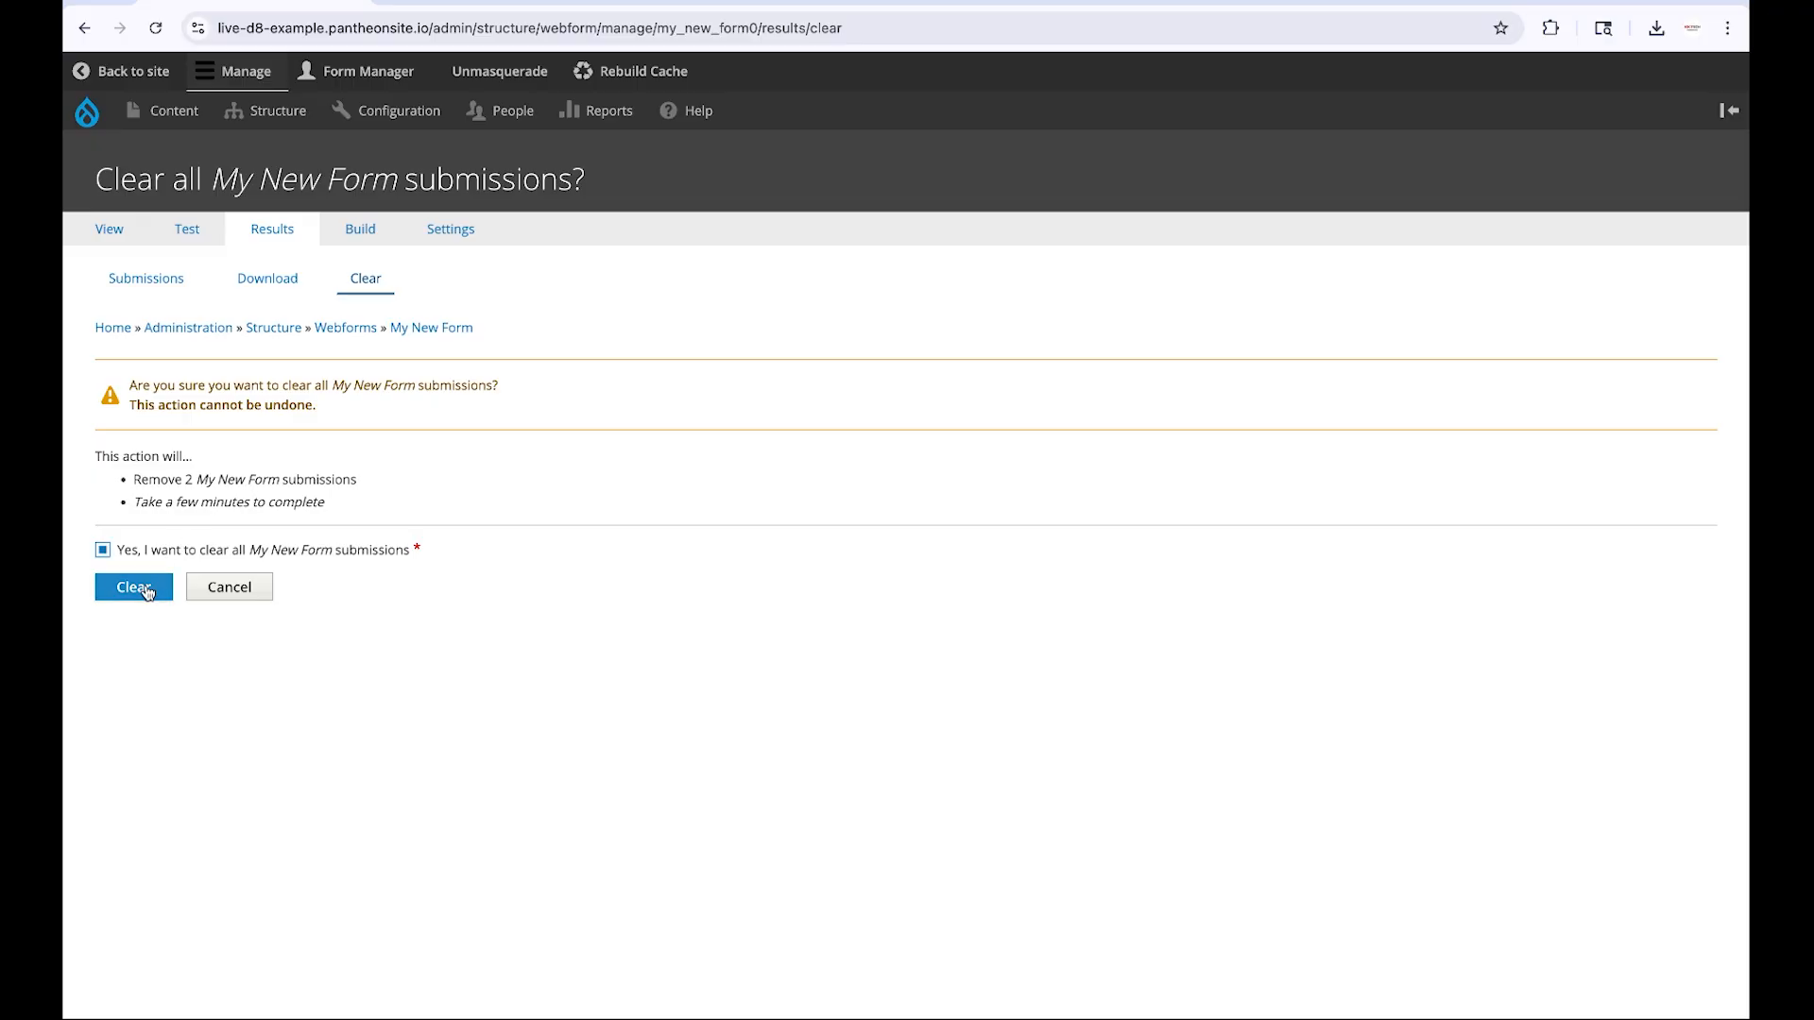
left_click(133, 587)
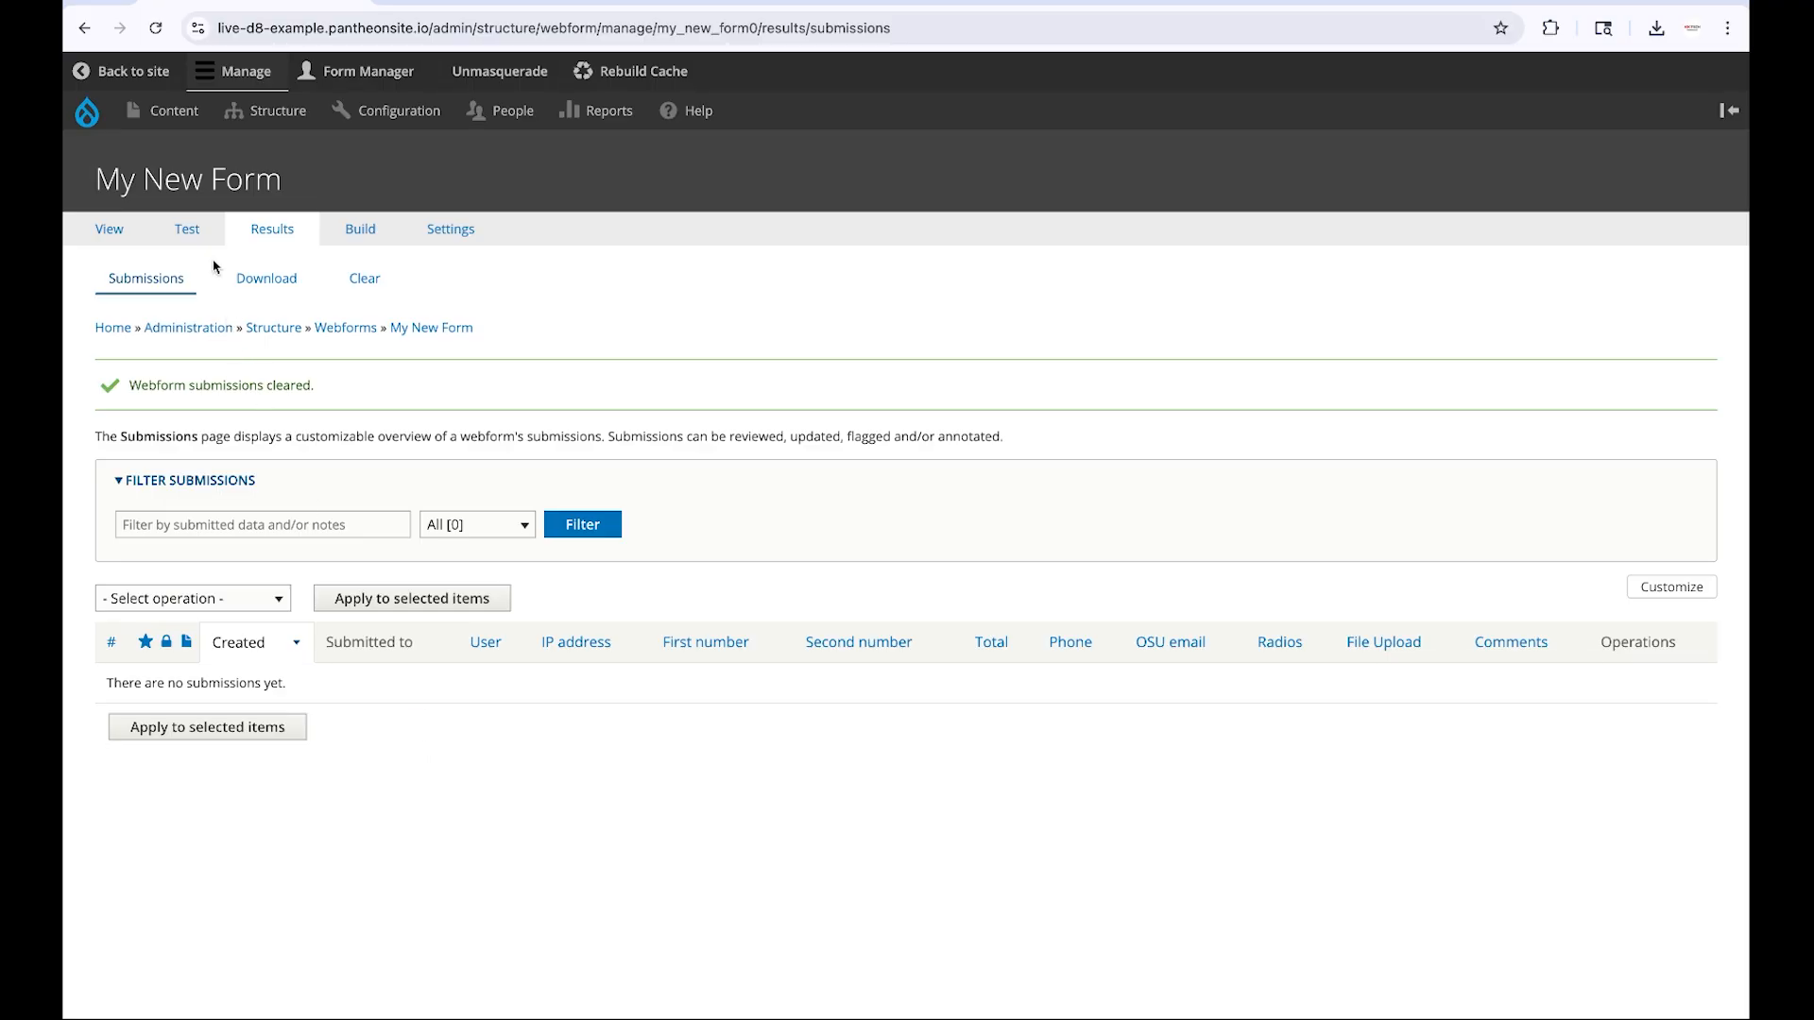
Submit another prepopulated test entry and view it in the submission results
left_click(196, 236)
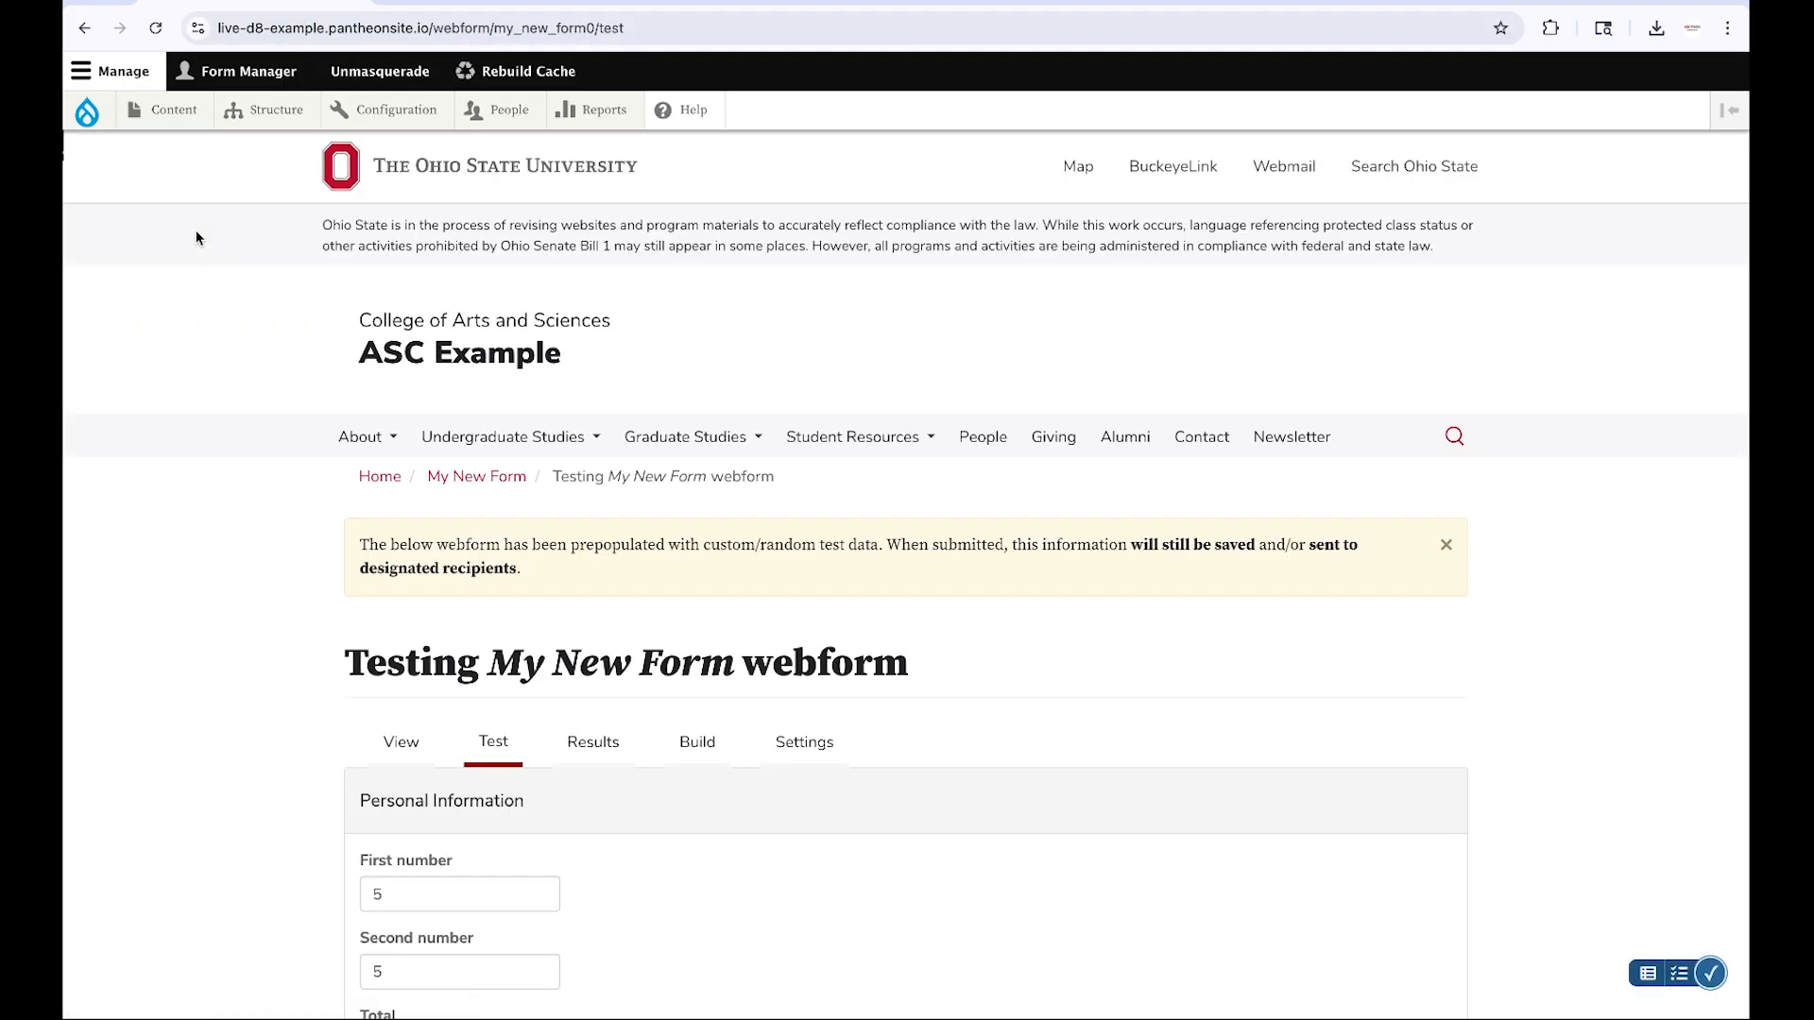
scroll(268, 579, "down", 8)
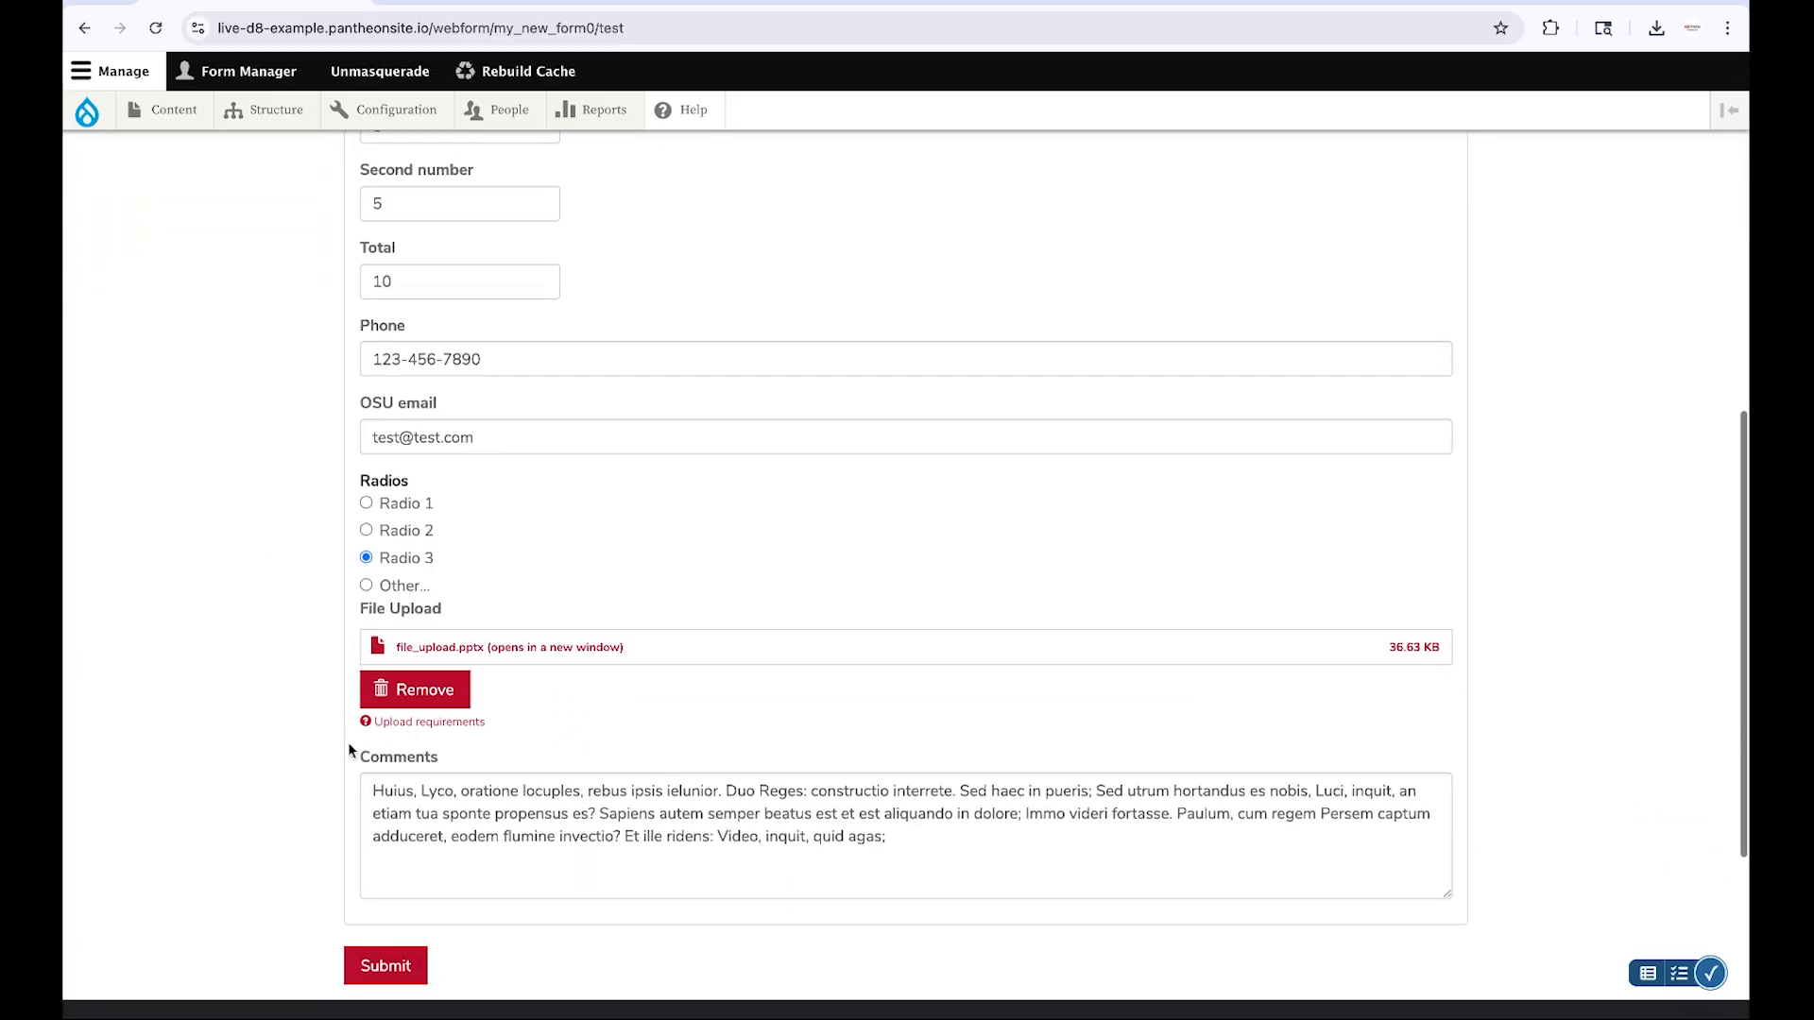
left_click(407, 966)
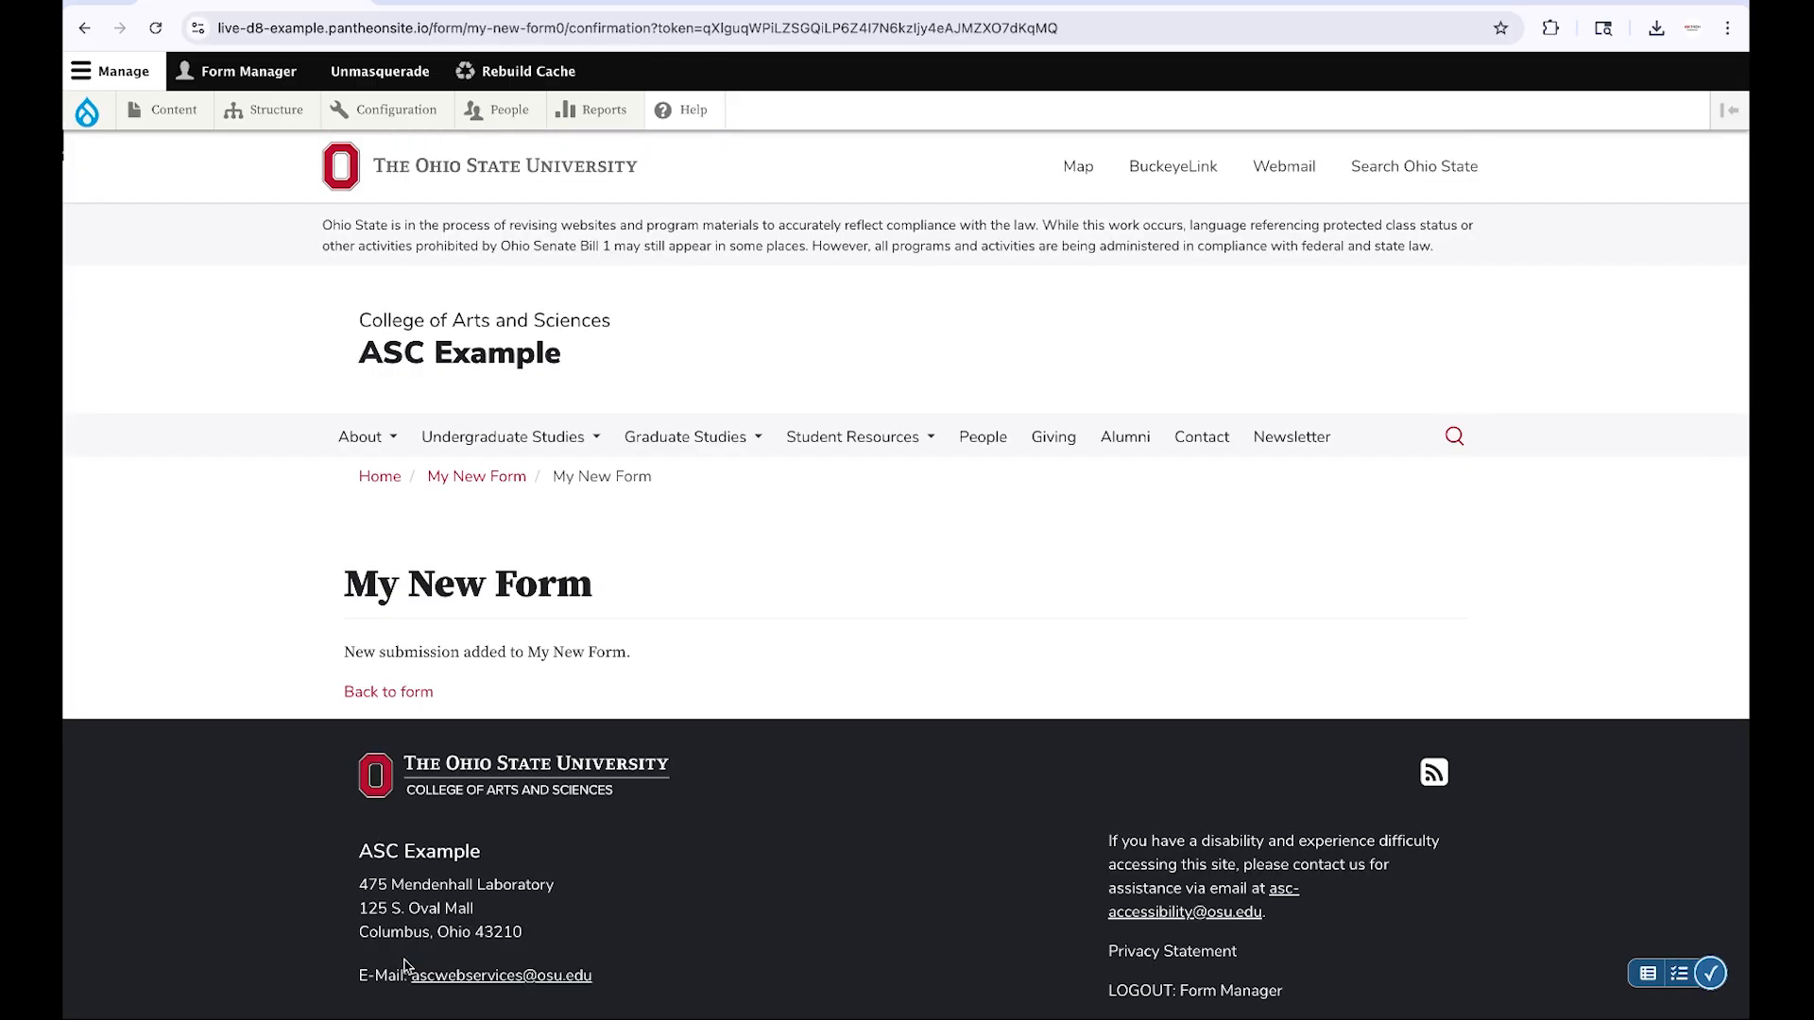
left_click(408, 694)
left_click(606, 722)
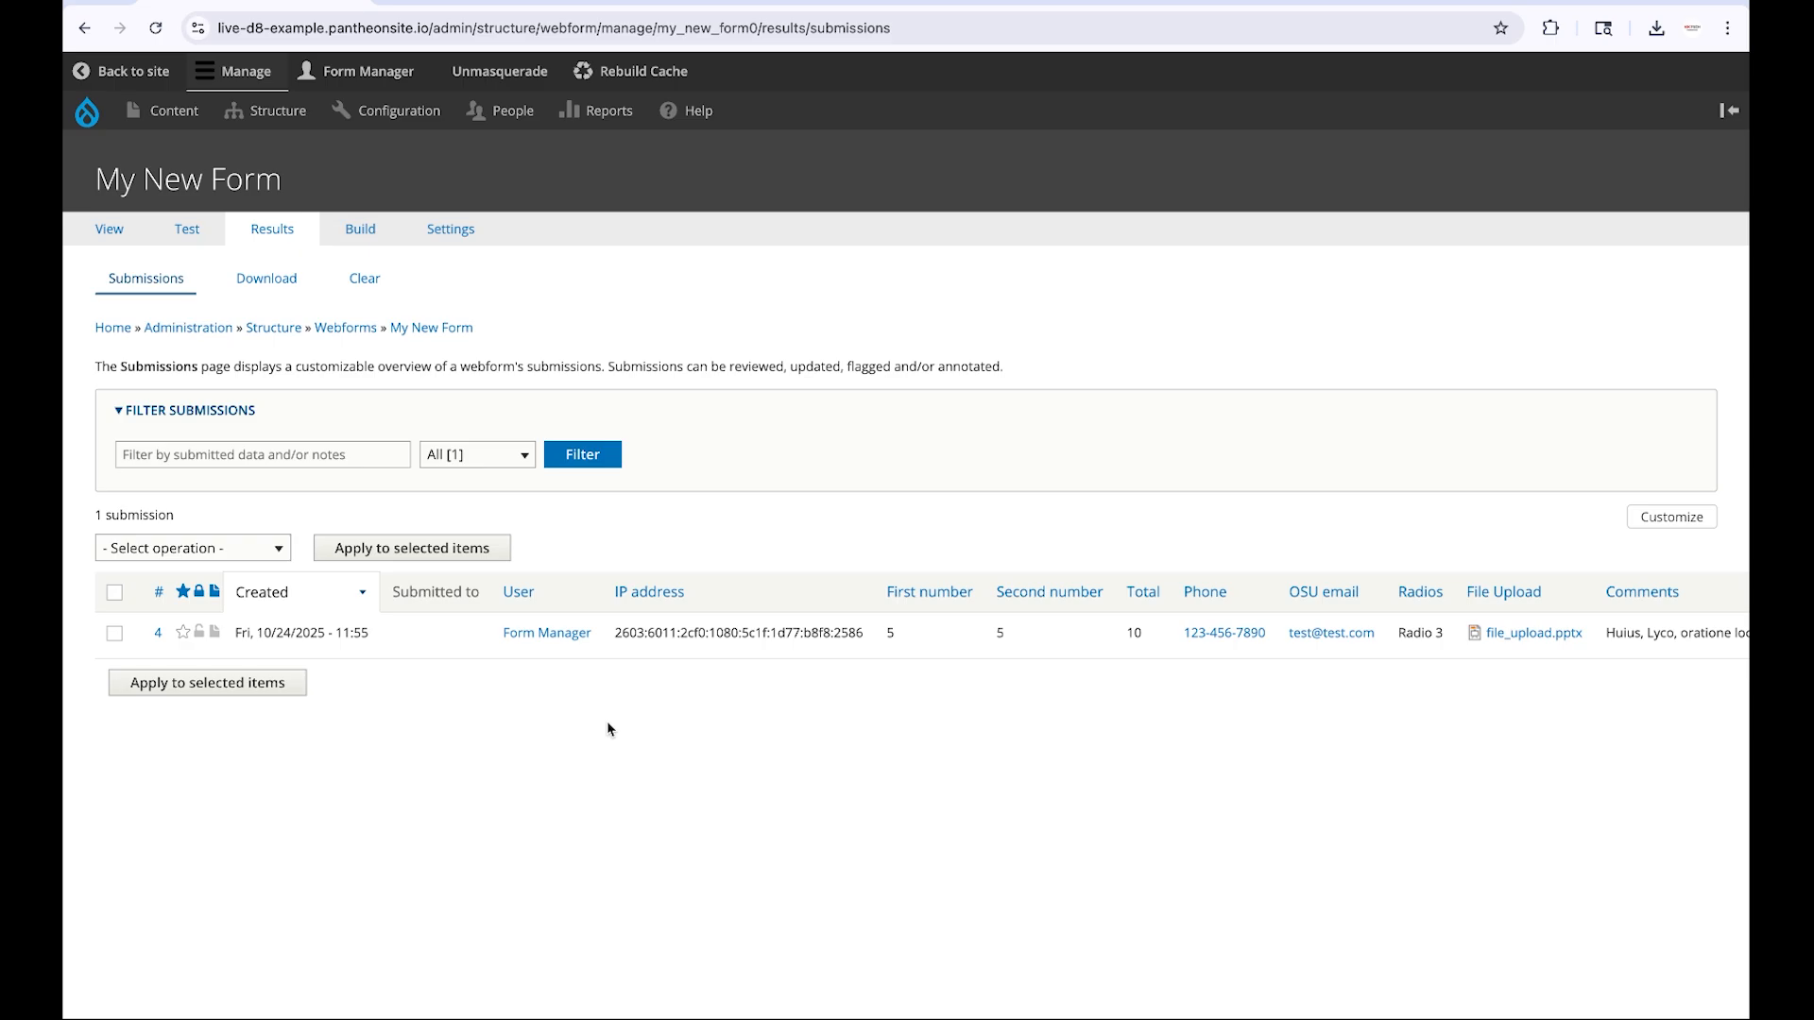
Open the clear-submissions page and tick the confirmation to clear all My New Form submissions
left_click(381, 285)
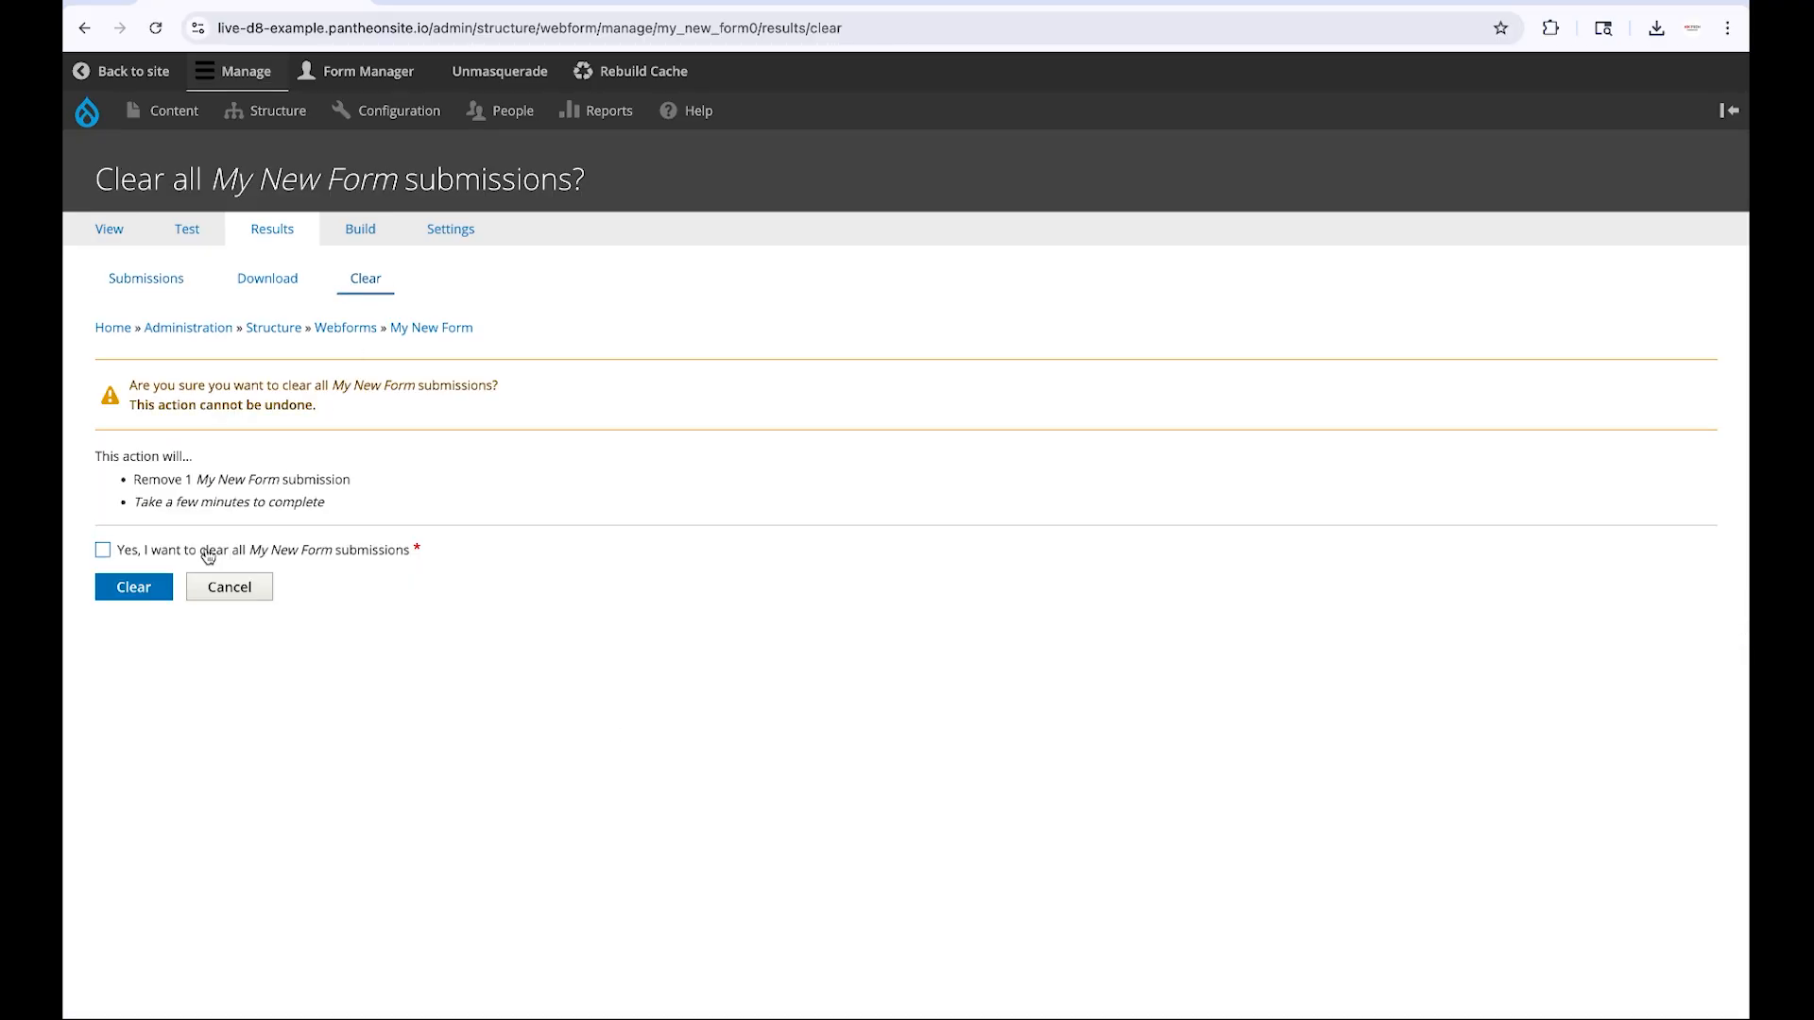
left_click(208, 556)
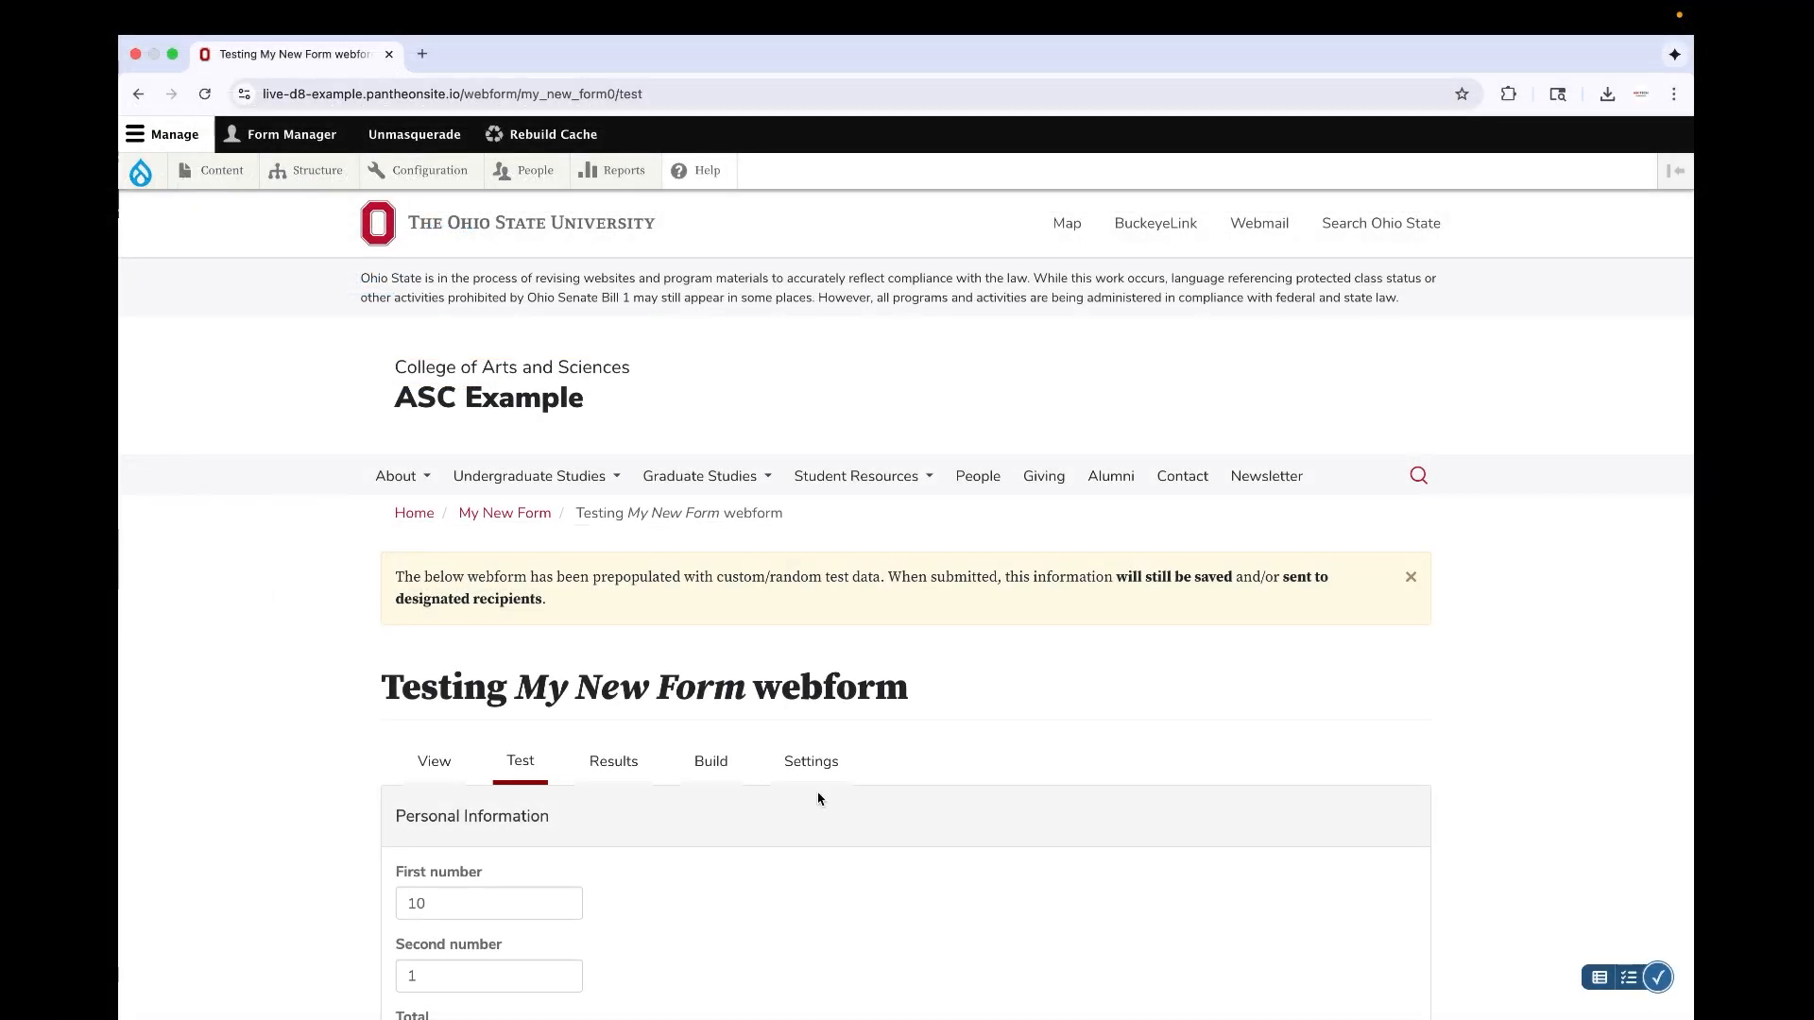
In the form's submission settings, set the next submission number to 1 and save the settings
left_click(821, 767)
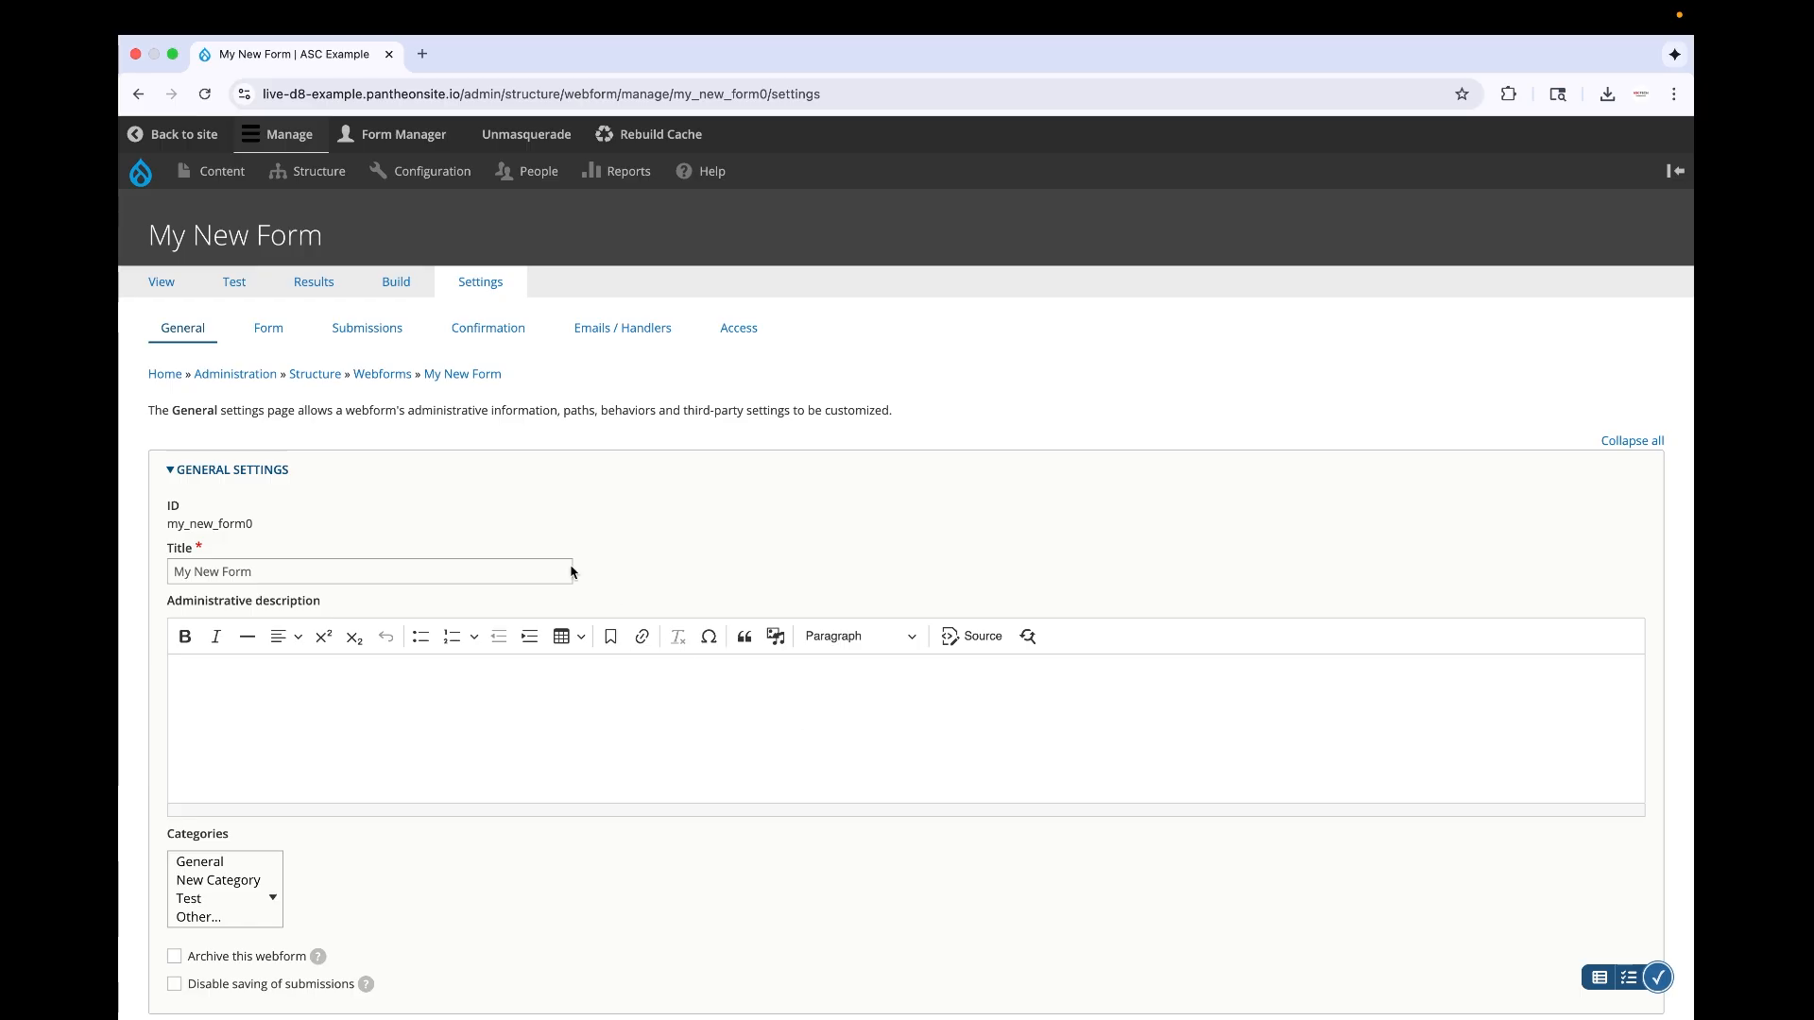
left_click(377, 328)
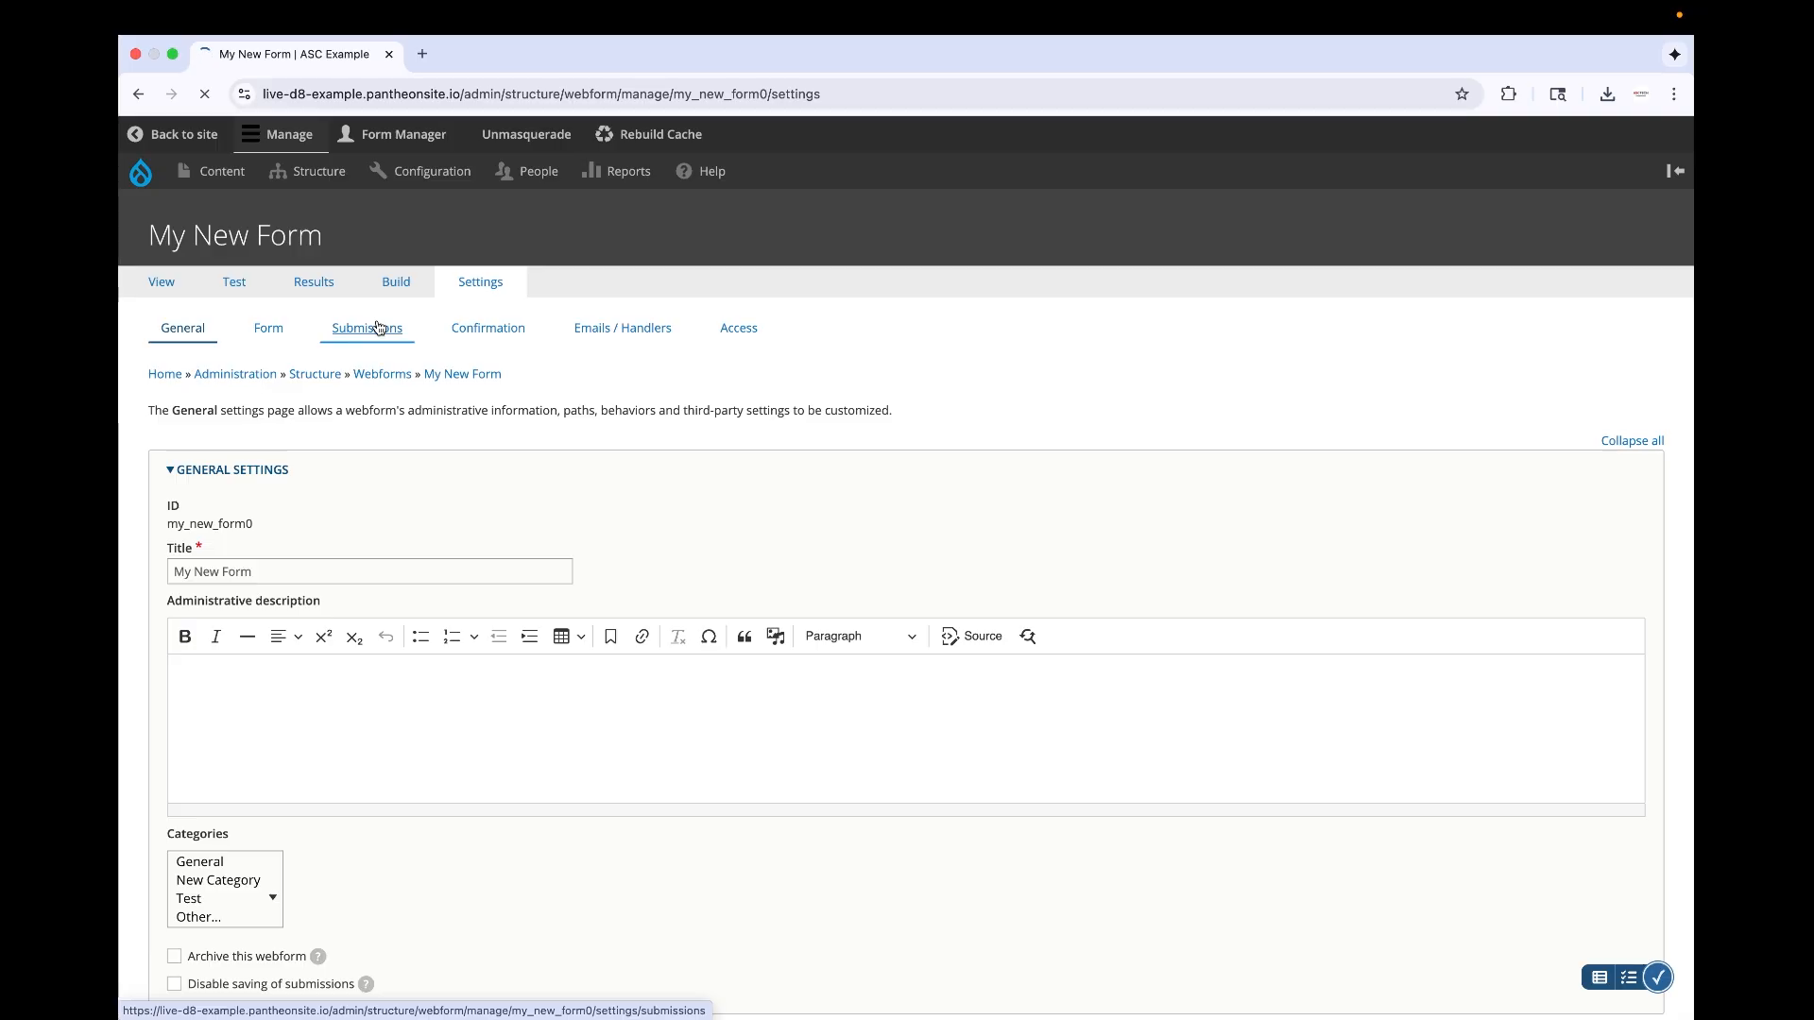
scroll(382, 558, "down", 5)
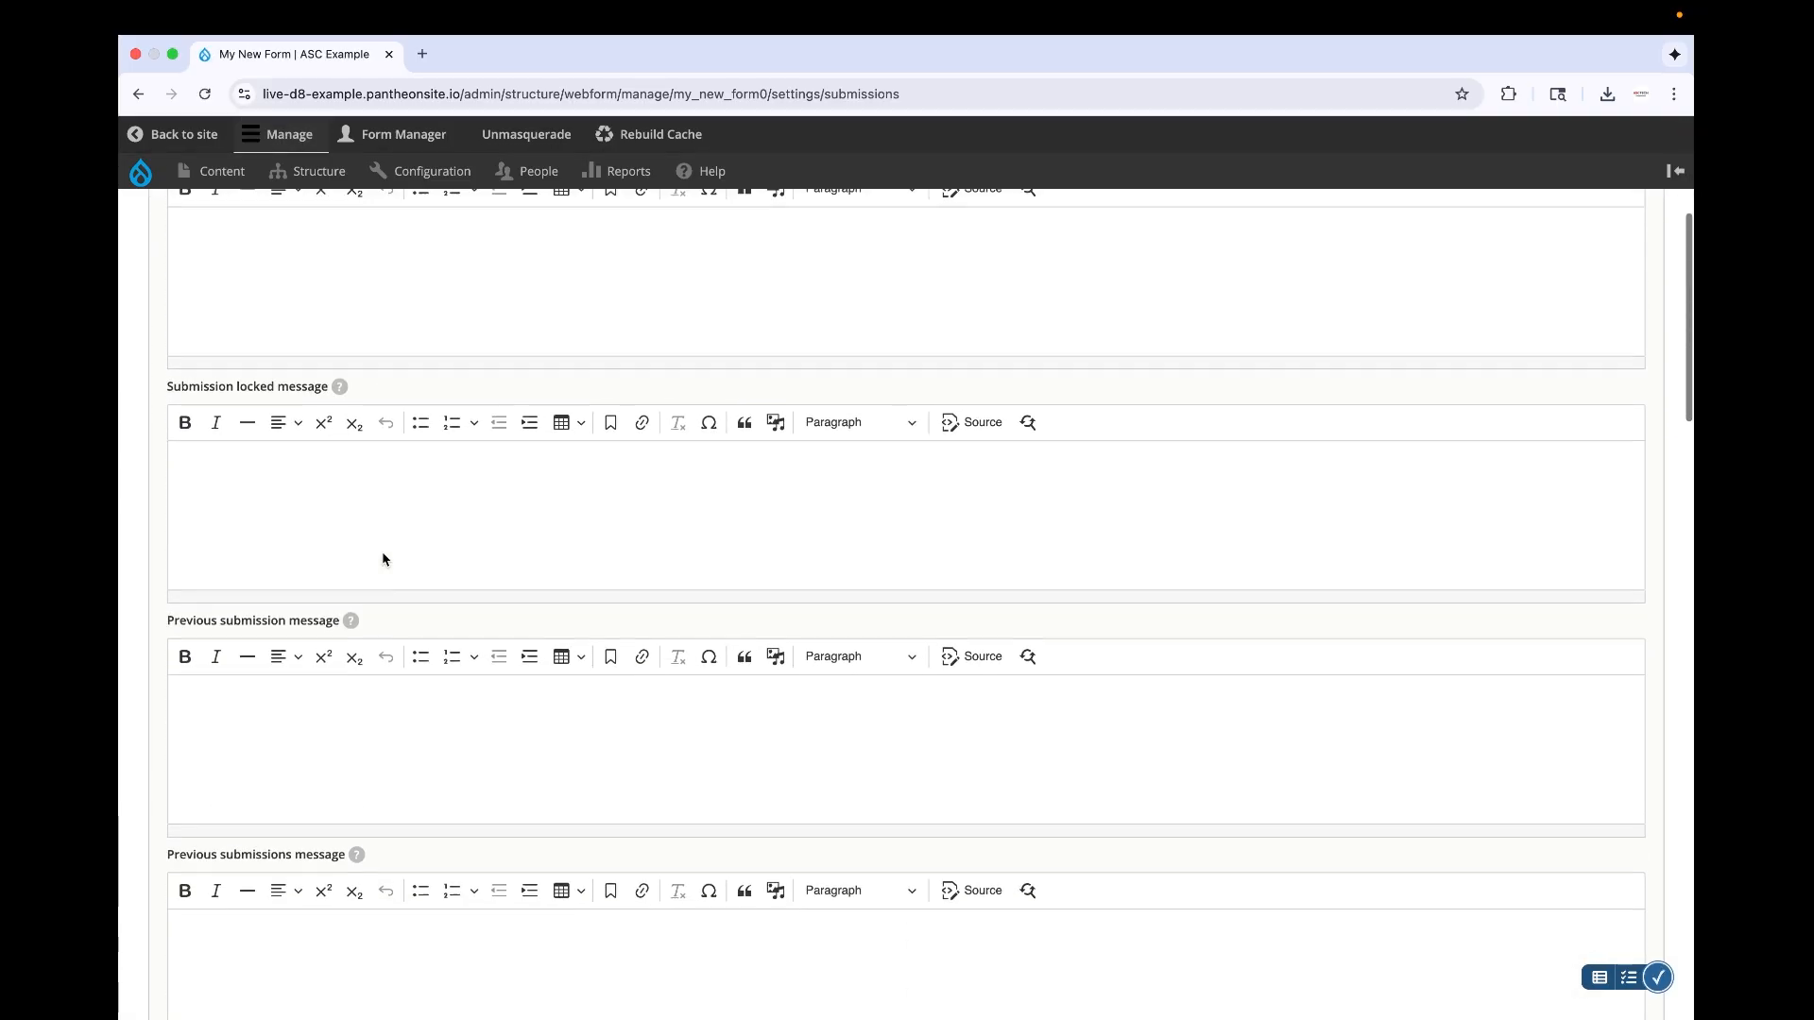
scroll(499, 738, "down", 4)
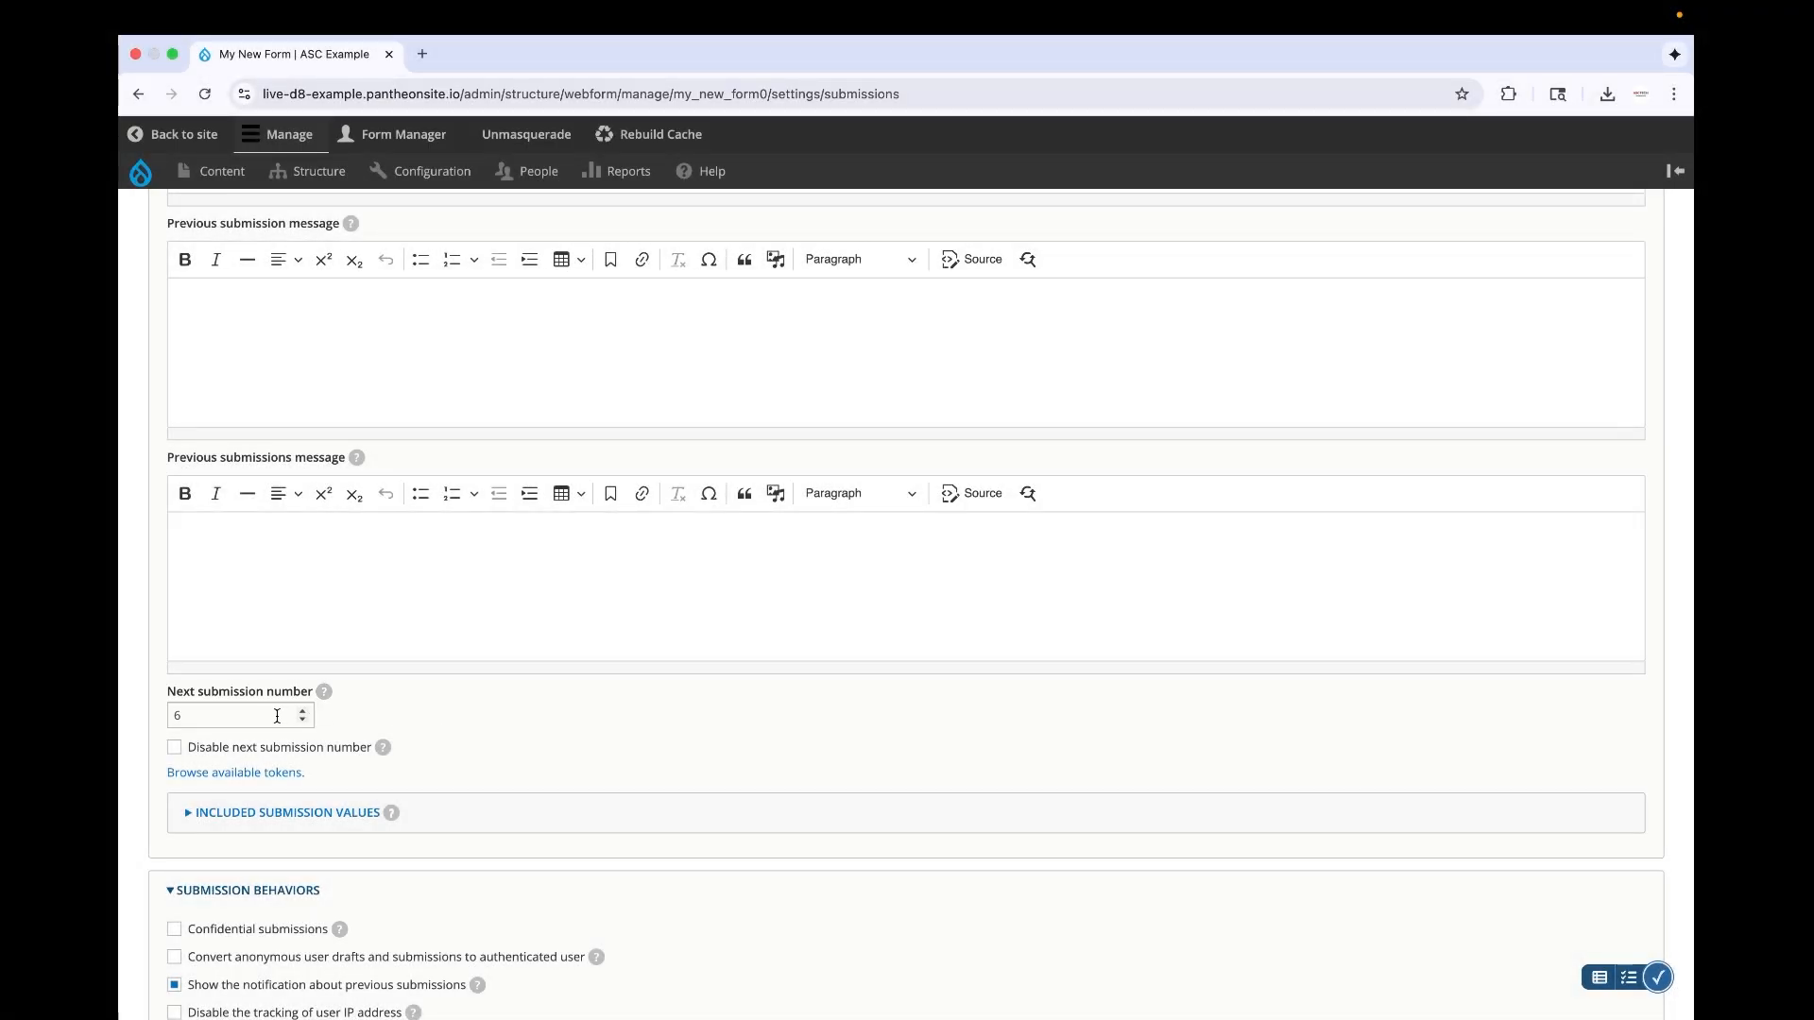
left_click(277, 716)
key("F1")
type("1")
scroll(513, 756, "down", 15)
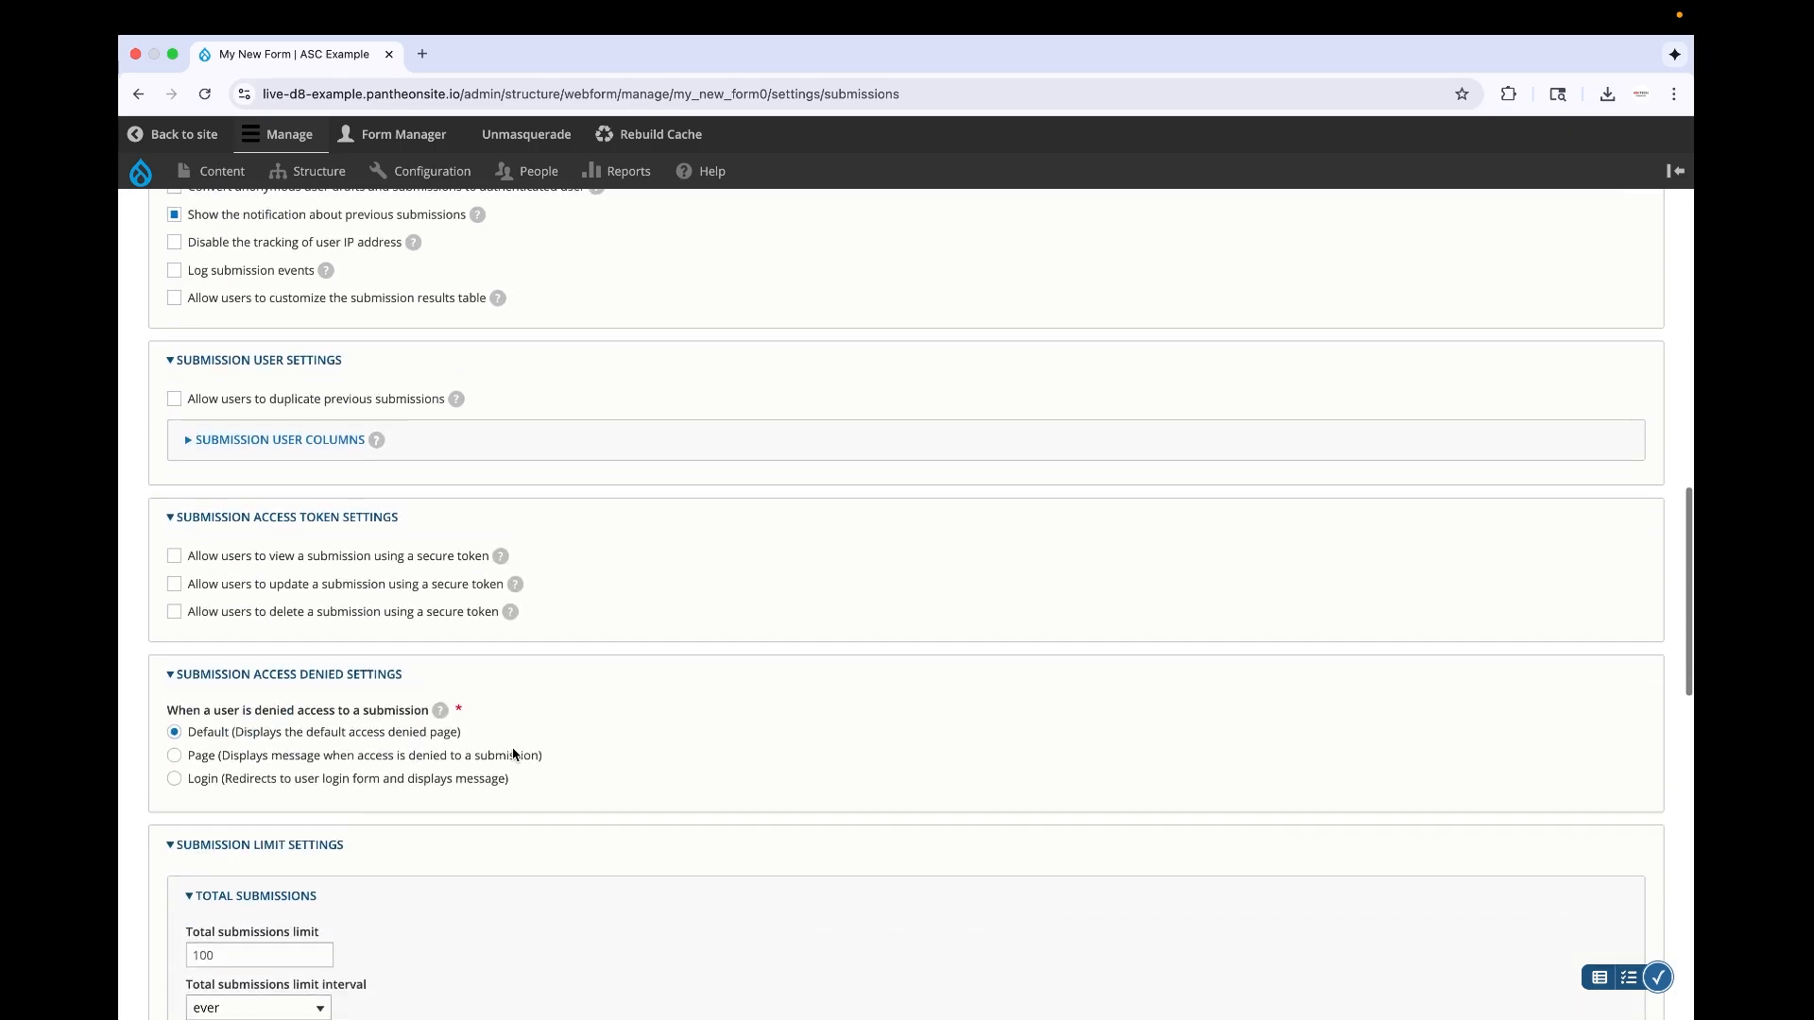
left_click(175, 933)
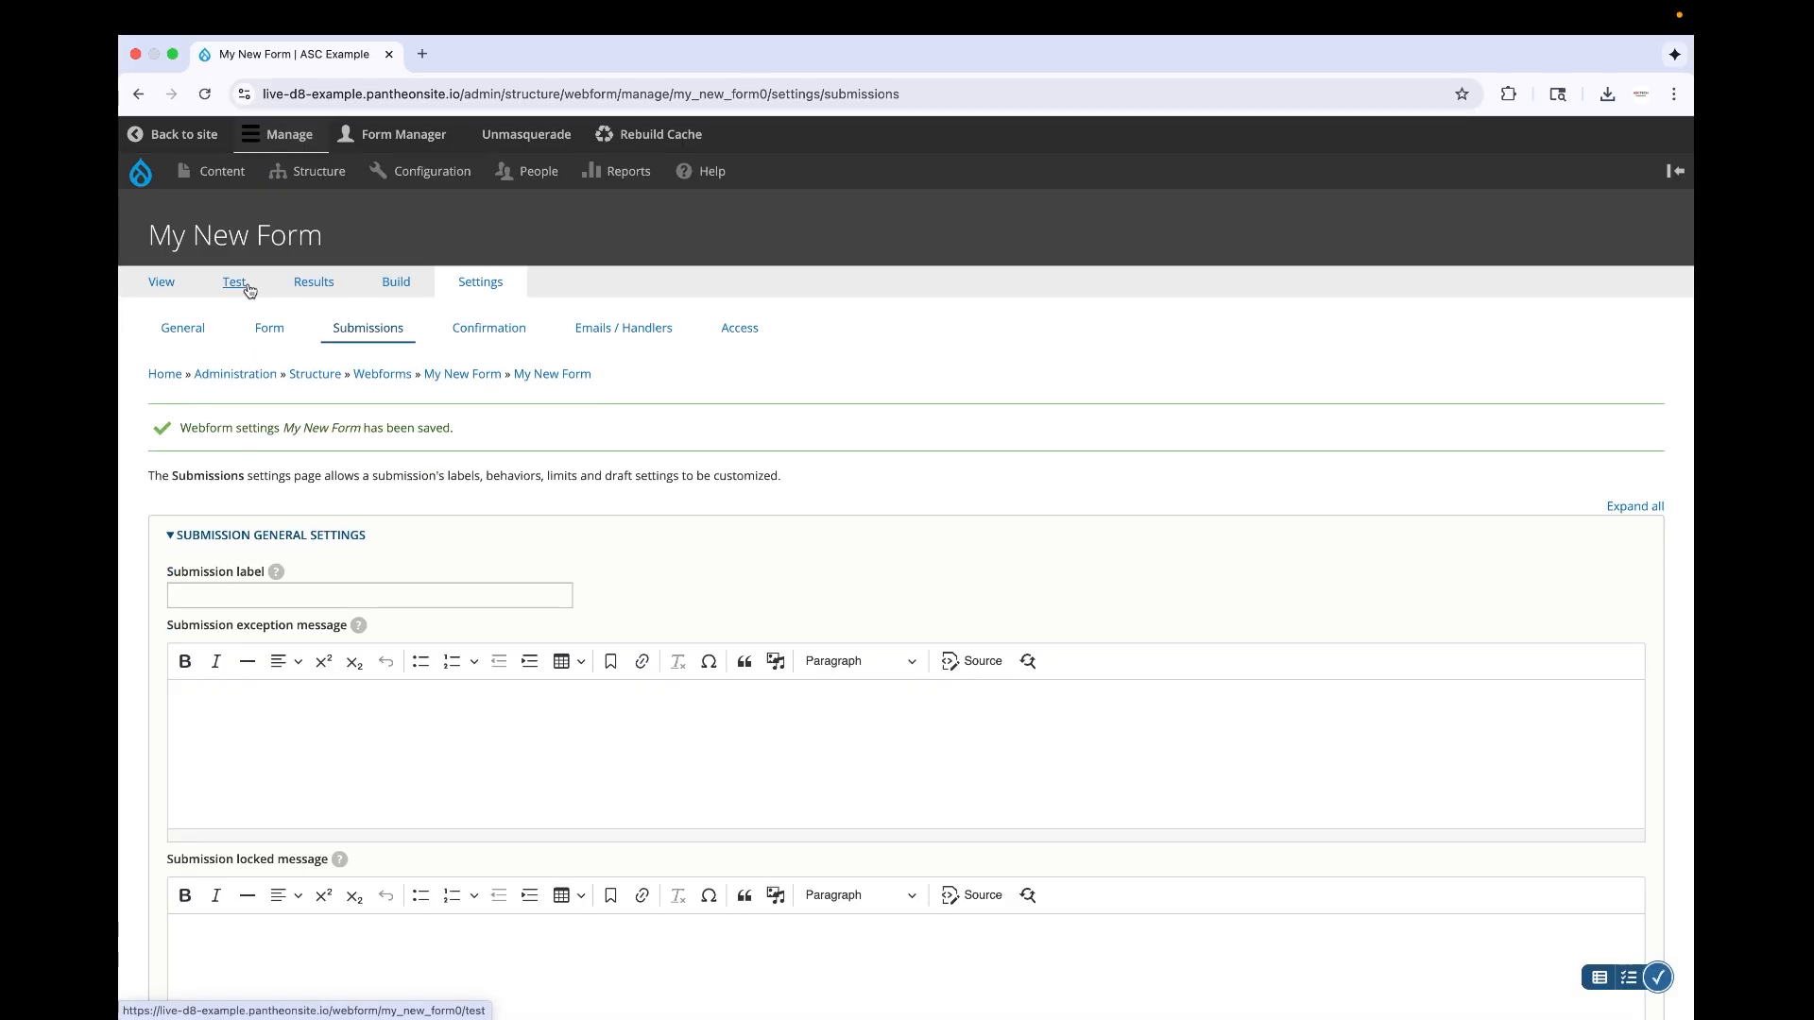
Submit a new prepopulated test entry for My New Form and open its submission results list
left_click(242, 289)
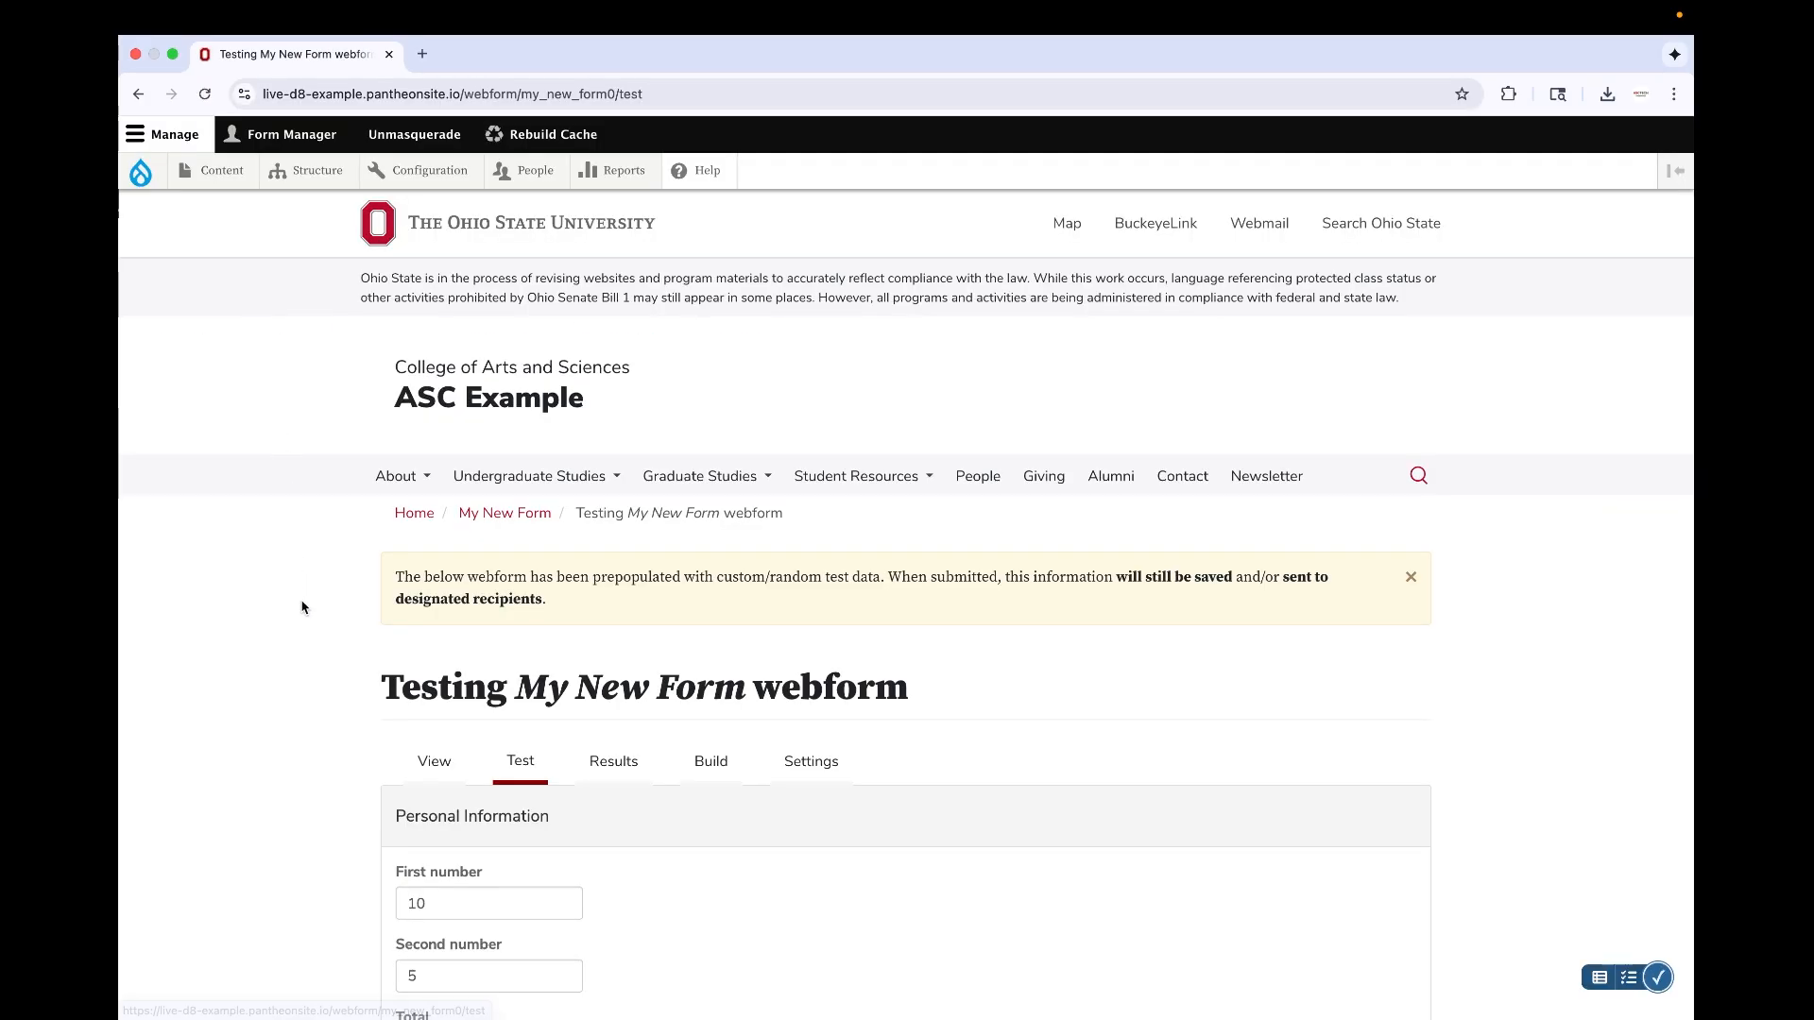
scroll(300, 607, "down", 10)
left_click(399, 652)
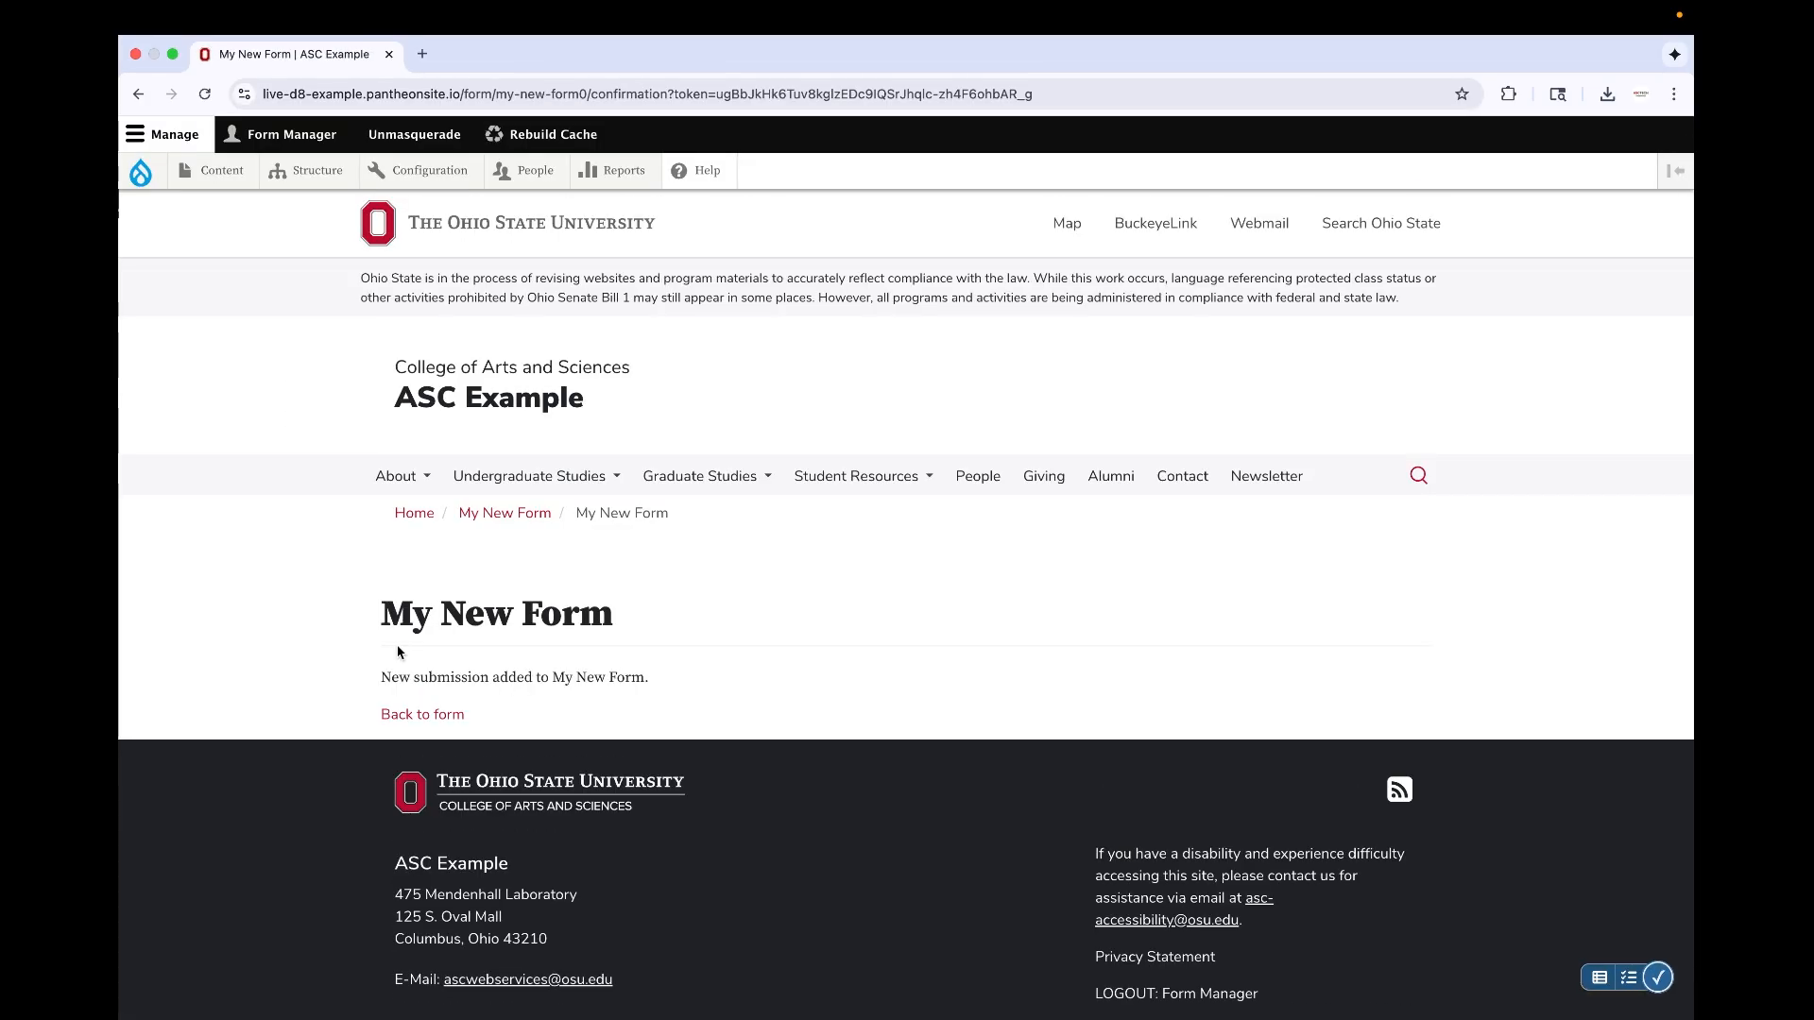
left_click(434, 715)
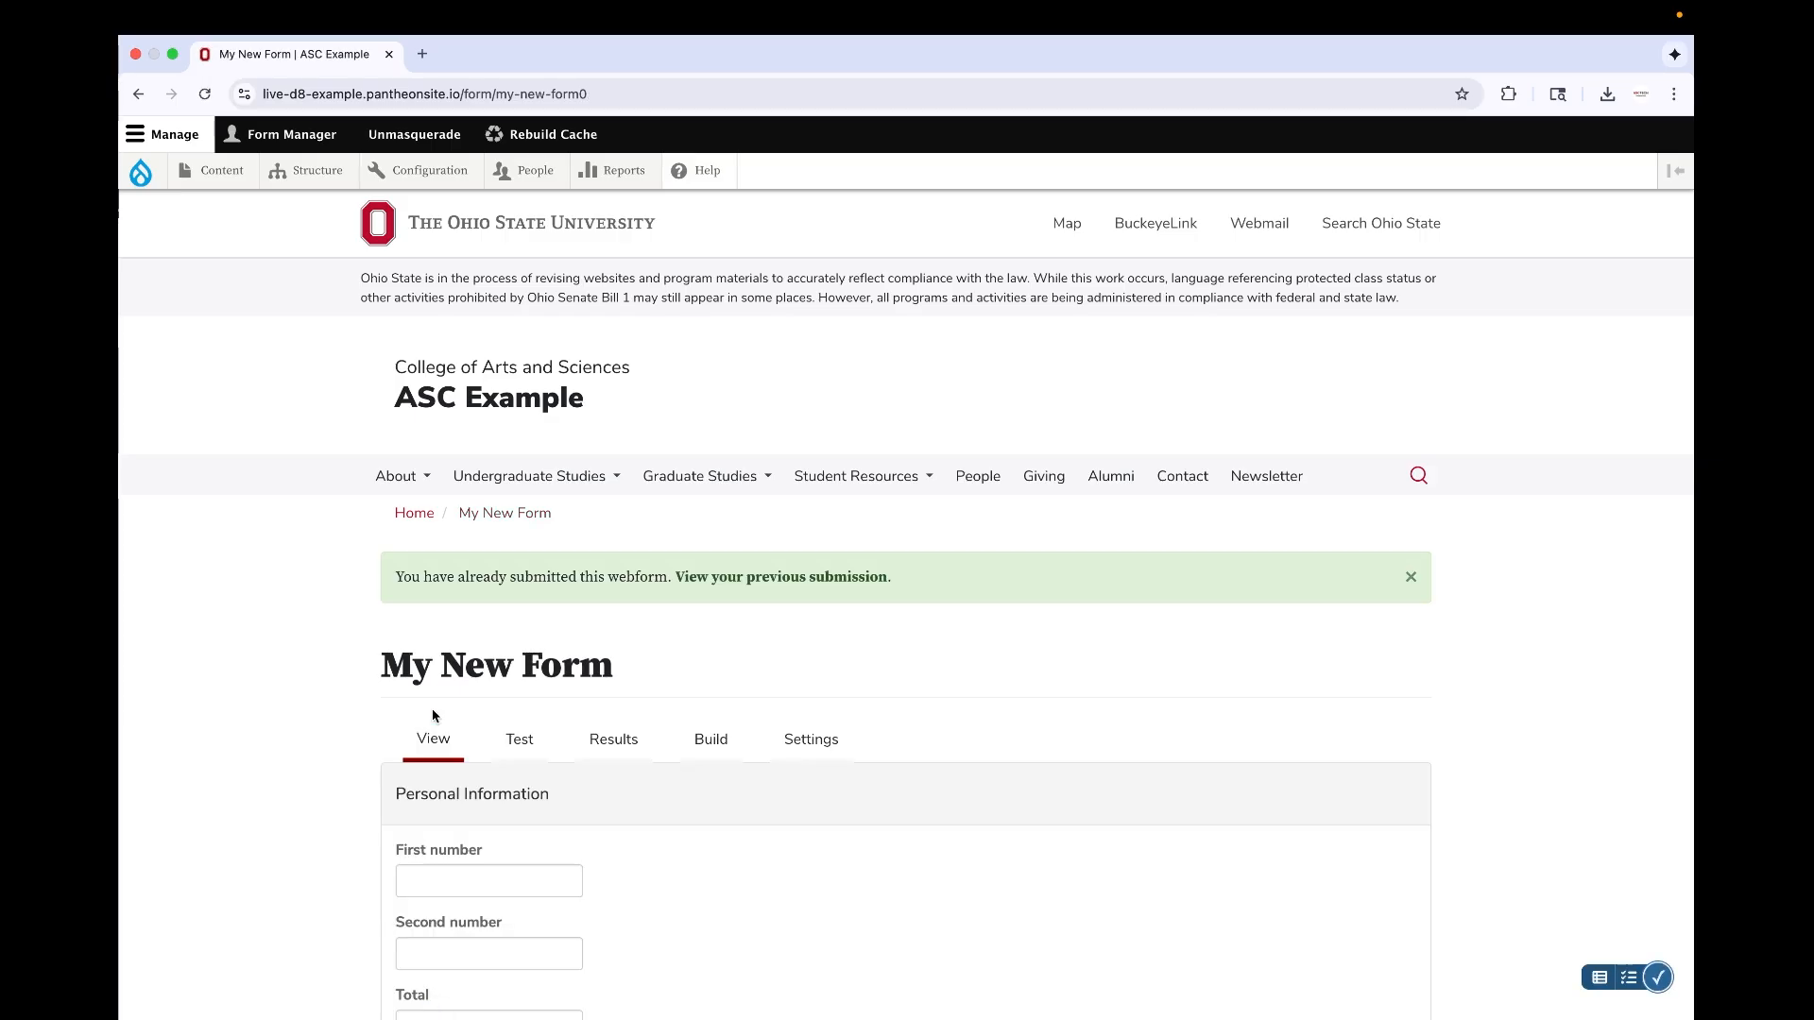
left_click(579, 729)
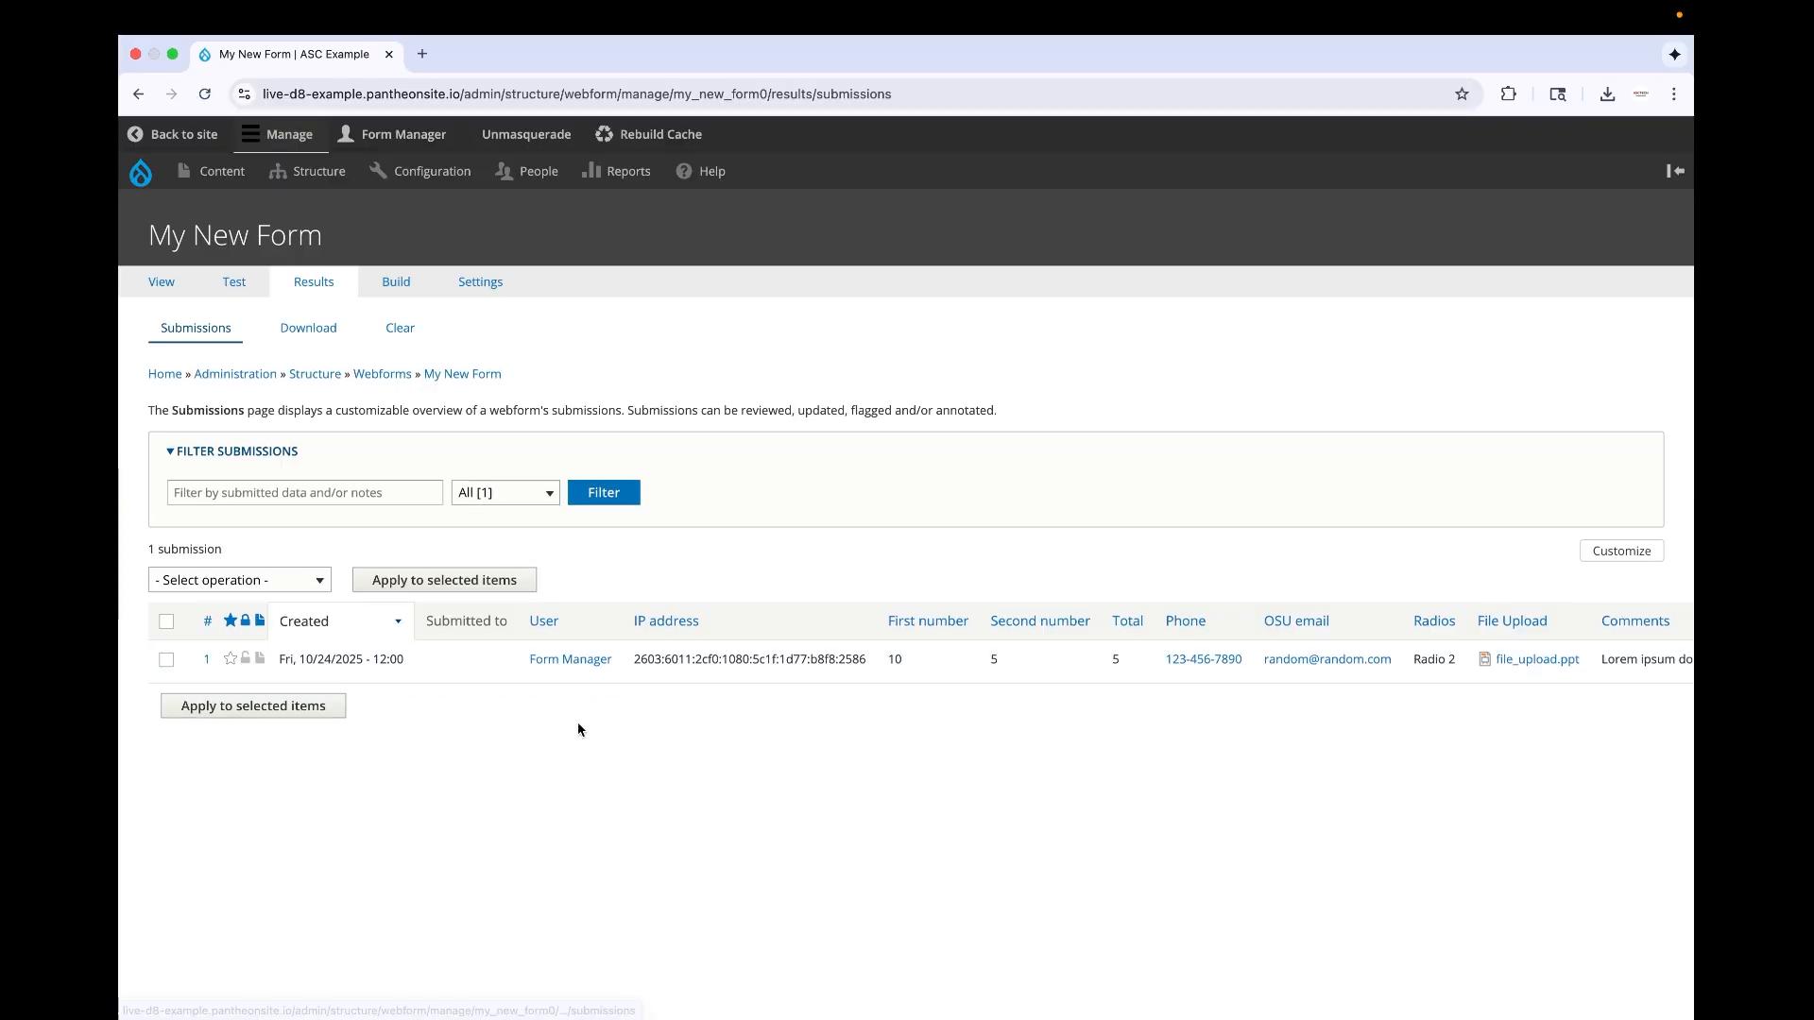